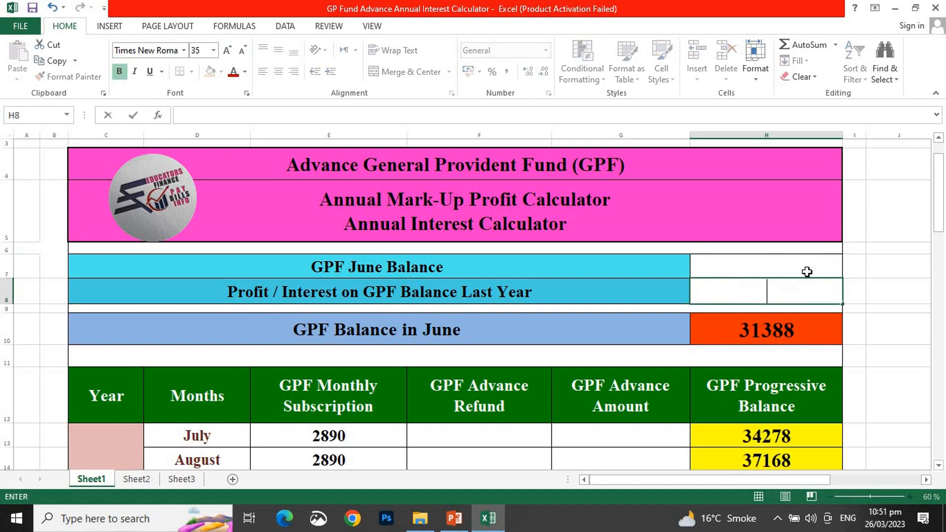
- Clear the GPF Monthly Subscription entries from July 2021 through June 2022 in the progressive balance table
{"action": "left_click_drag", "start_coordinate": [942, 200], "coordinate": [943, 271]}
{"action": "scroll", "coordinate": [345, 209], "scroll_direction": "up", "scroll_amount": 1}
{"action": "left_click", "coordinate": [345, 209]}
{"action": "key", "text": "BackSpace"}
{"action": "key", "text": "Return"}
{"action": "key", "text": "BackSpace"}
{"action": "key", "text": "Return"}
{"action": "key", "text": "BackSpace"}
{"action": "key", "text": "Return"}
{"action": "key", "text": "BackSpace"}
{"action": "key", "text": "Return"}
{"action": "key", "text": "BackSpace"}
{"action": "key", "text": "Return"}
{"action": "key", "text": "BackSpace"}
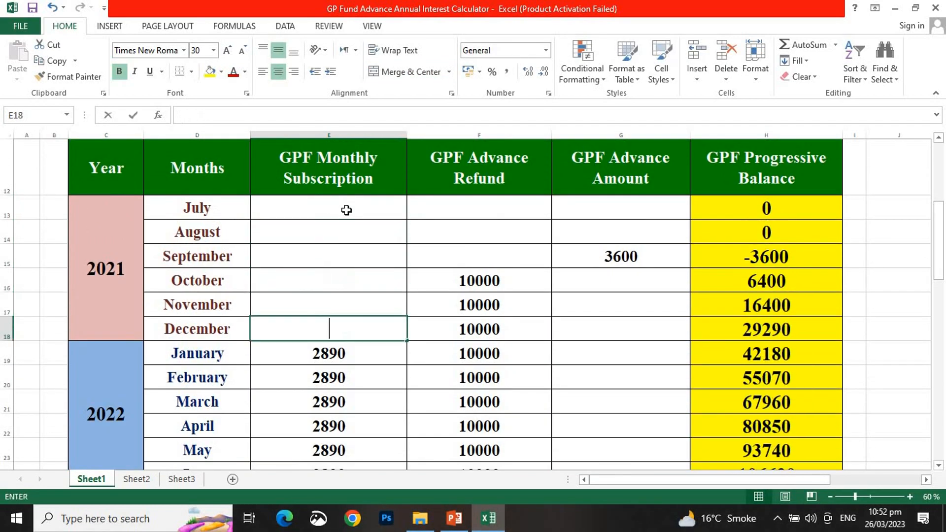
{"action": "key", "text": "Return"}
{"action": "key", "text": "BackSpace"}
{"action": "key", "text": "Return"}
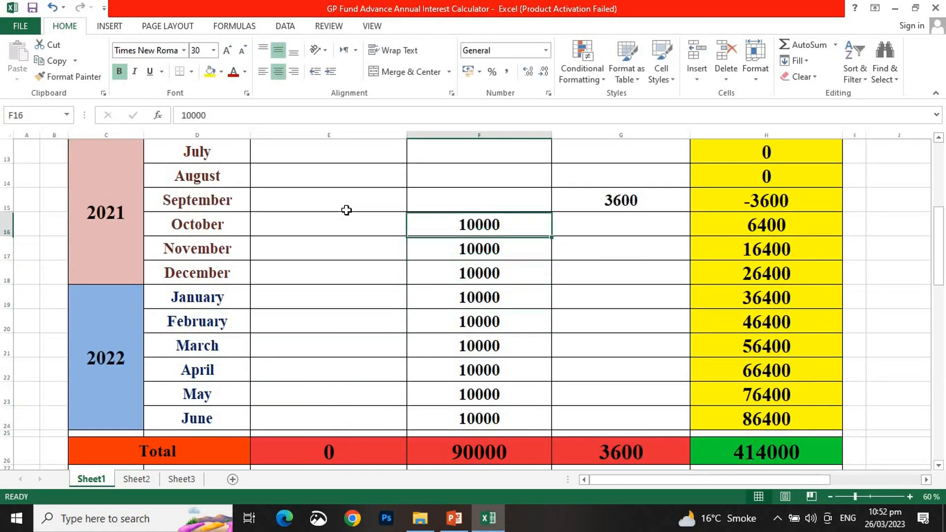
- Clear the GPF Advance Refund entries from October 2021 through June 2022
{"action": "key", "text": "BackSpace"}
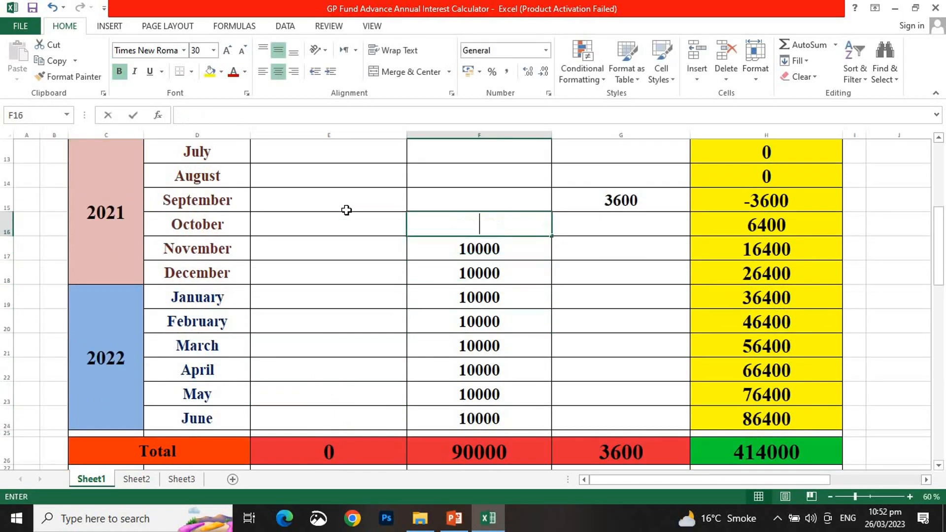
{"action": "key", "text": "Return"}
{"action": "key", "text": "BackSpace"}
{"action": "key", "text": "Return"}
{"action": "key", "text": "BackSpace"}
{"action": "key", "text": "Return"}
{"action": "key", "text": "BackSpace"}
{"action": "key", "text": "Return"}
{"action": "key", "text": "BackSpace"}
{"action": "key", "text": "Return"}
{"action": "key", "text": "BackSpace"}
{"action": "key", "text": "Return"}
{"action": "key", "text": "BackSpace"}
{"action": "key", "text": "Return"}
{"action": "key", "text": "BackSpace"}
{"action": "key", "text": "Return"}
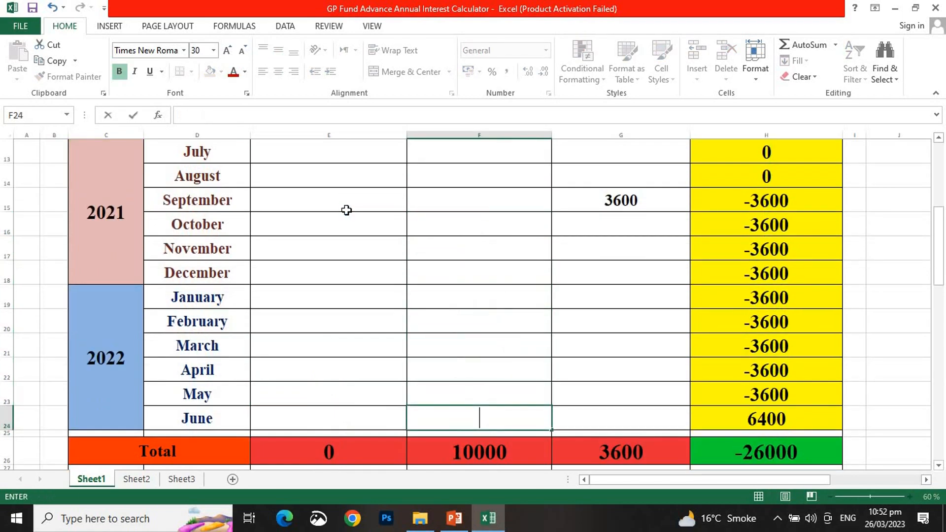
{"action": "key", "text": "BackSpace"}
{"action": "key", "text": "Return"}
- Clear the September entry in the GPF Advance Amount column
{"action": "key", "text": "Right"}
{"action": "key", "text": "ctrl+Up"}
{"action": "key", "text": "BackSpace"}
{"action": "key", "text": "Return"}
{"action": "key", "text": "BackSpace"}
{"action": "key", "text": "Return"}
{"action": "key", "text": "BackSpace"}
{"action": "key", "text": "Return"}
{"action": "key", "text": "BackSpace"}
{"action": "key", "text": "Return"}
- Set the Mark-Up Profit Rate to 0%
{"action": "scroll", "coordinate": [346, 210], "scroll_direction": "down", "scroll_amount": 2}
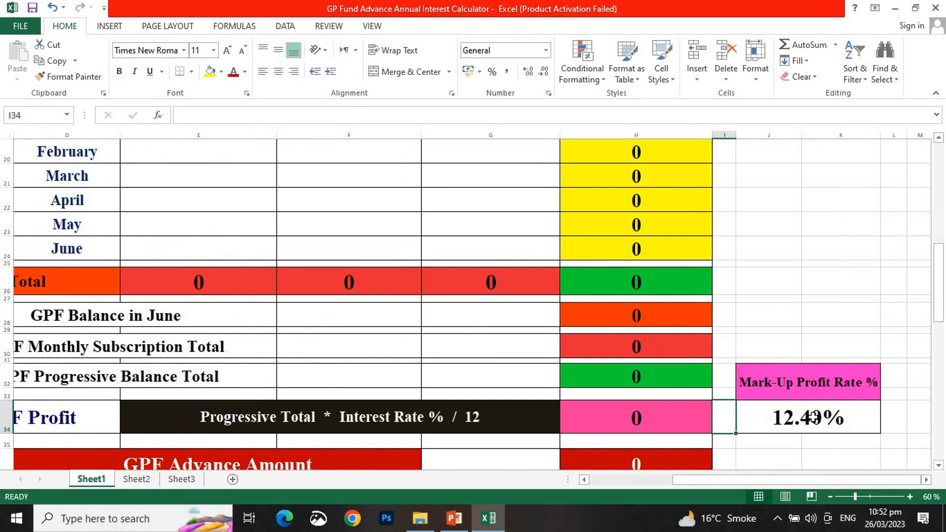
{"action": "double_click", "coordinate": [815, 418]}
{"action": "key", "text": "BackSpace"}
{"action": "key", "text": "BackSpace"}
{"action": "key", "text": "BackSpace"}
{"action": "key", "text": "BackSpace"}
{"action": "type", "text": "0"}
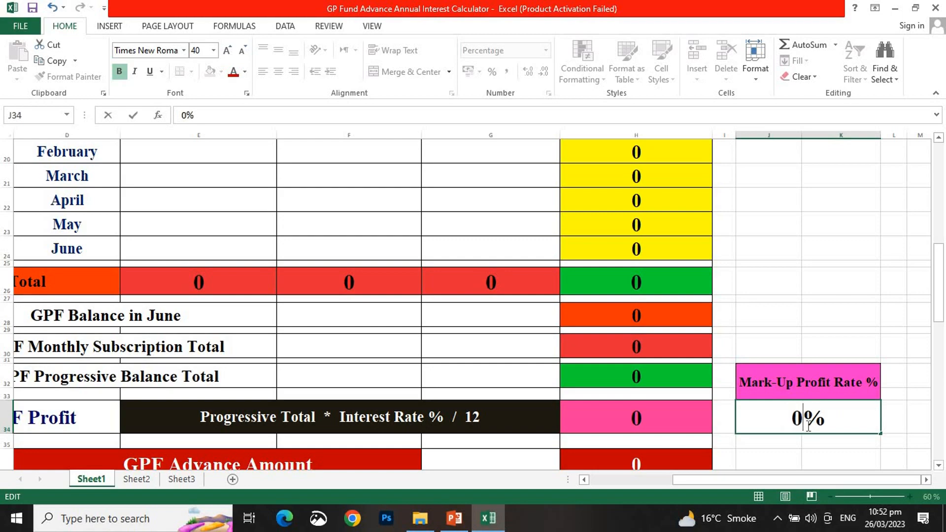
{"action": "key", "text": "Return"}
- Clear the GPF Monthly Subscription entries from July through January in the lower GPF Balance table
{"action": "scroll", "coordinate": [807, 424], "scroll_direction": "down", "scroll_amount": 8}
{"action": "left_click", "coordinate": [246, 205]}
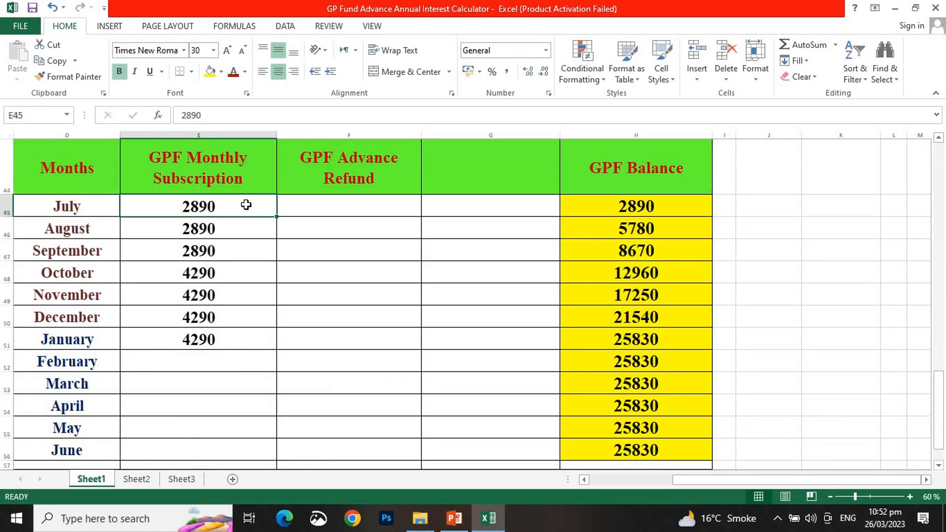
{"action": "key", "text": "BackSpace"}
{"action": "key", "text": "Return"}
{"action": "key", "text": "BackSpace"}
{"action": "key", "text": "Return"}
{"action": "key", "text": "BackSpace"}
{"action": "key", "text": "Return"}
{"action": "key", "text": "BackSpace"}
{"action": "key", "text": "Return"}
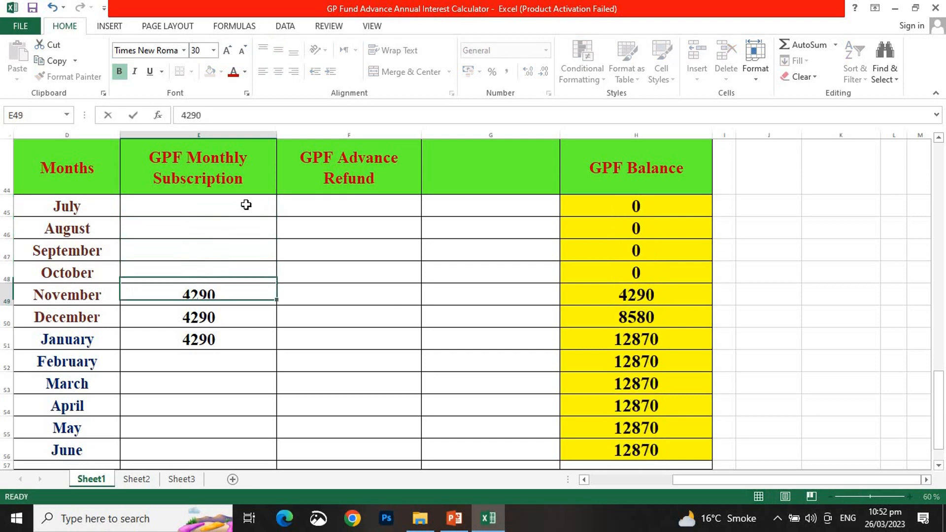
{"action": "key", "text": "BackSpace"}
{"action": "key", "text": "Return"}
{"action": "key", "text": "BackSpace"}
{"action": "key", "text": "Return"}
{"action": "key", "text": "BackSpace"}
{"action": "key", "text": "Return"}
- Enter 413216 as the GPF June Balance and 31388 as the profit/interest on last year's GPF balance
{"action": "key", "text": "ctrl+Home"}
{"action": "left_click", "coordinate": [783, 284]}
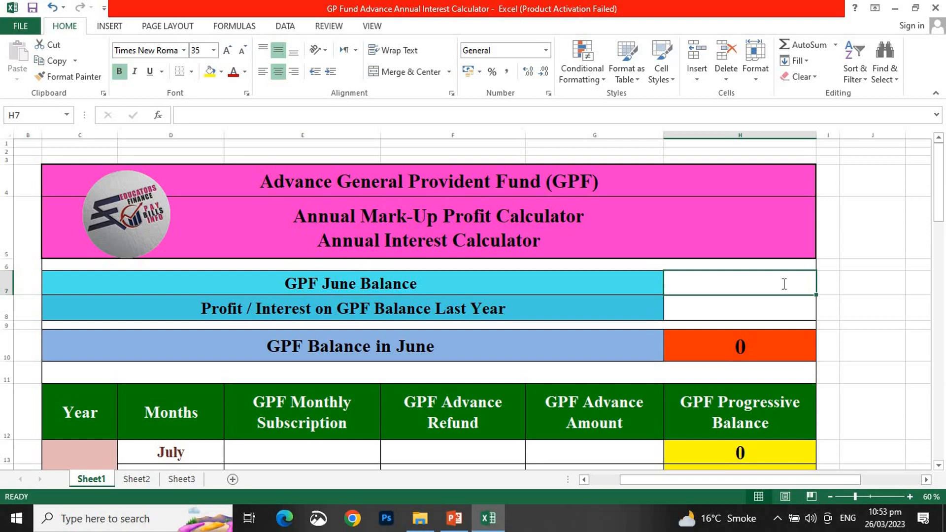
{"action": "type", "text": "413216"}
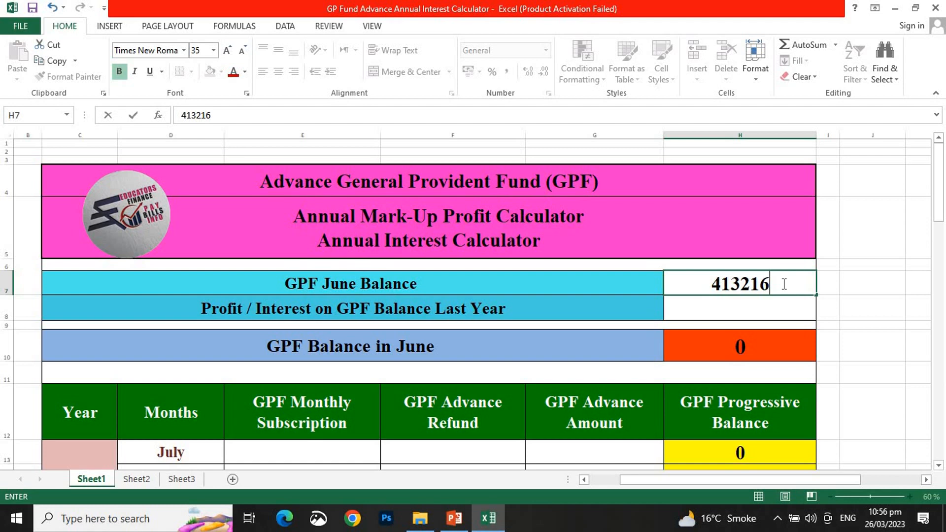
{"action": "key", "text": "Return"}
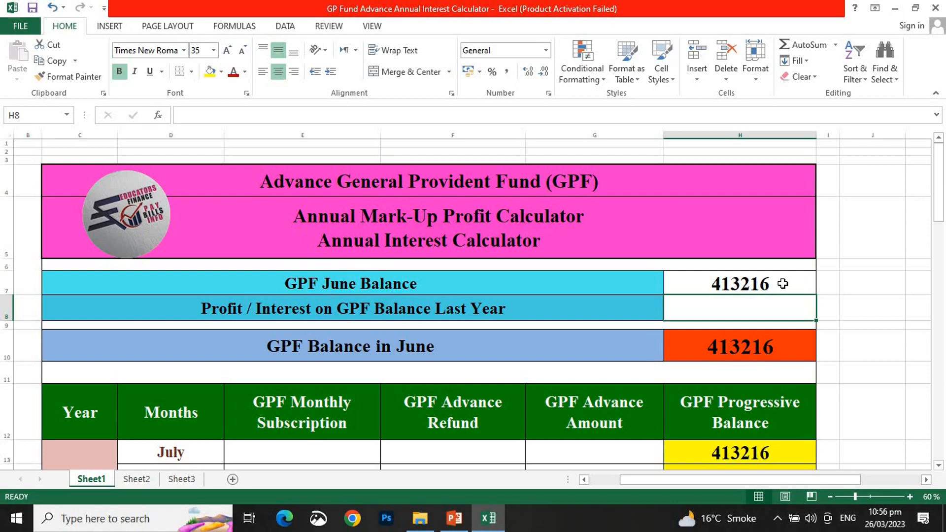
{"action": "left_click_drag", "start_coordinate": [941, 210], "coordinate": [945, 220]}
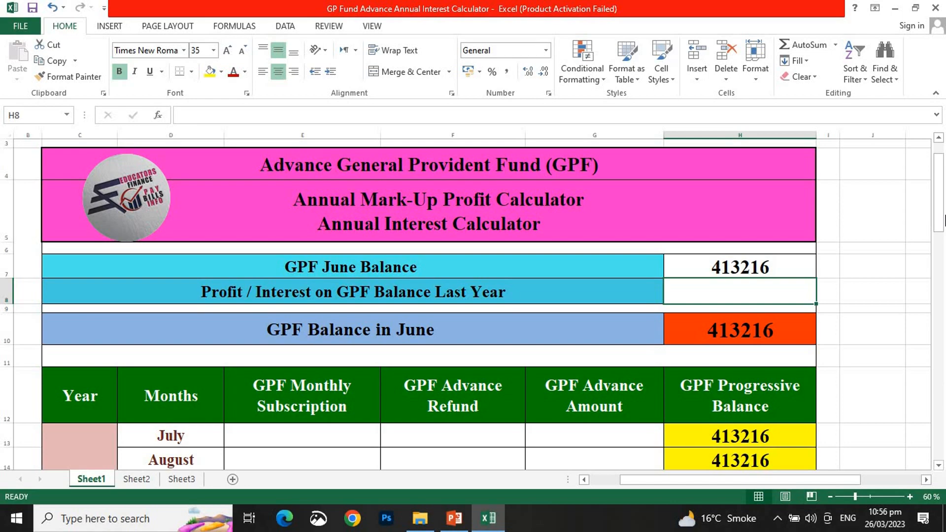
{"action": "type", "text": "31388"}
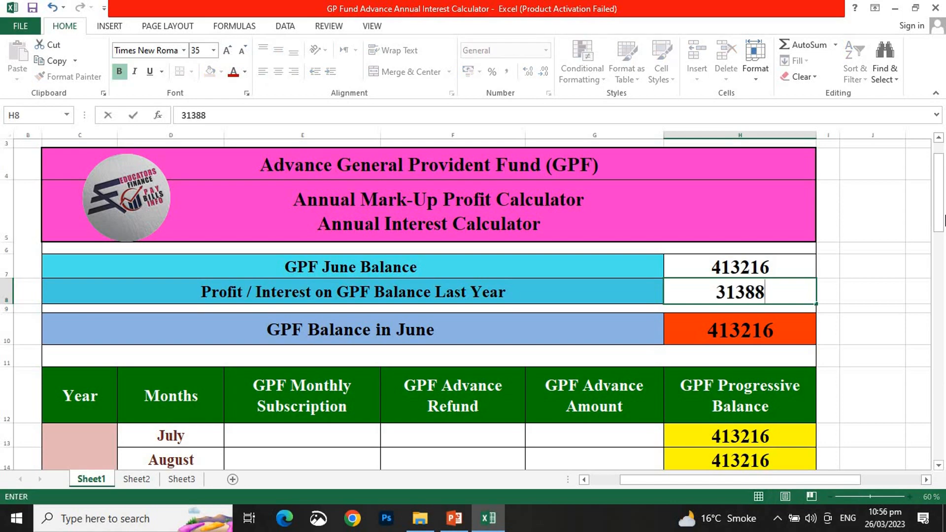
{"action": "key", "text": "Return"}
- Enter a GPF monthly subscription of 2890 for both July and August 2021
{"action": "scroll", "coordinate": [944, 221], "scroll_direction": "down", "scroll_amount": 1}
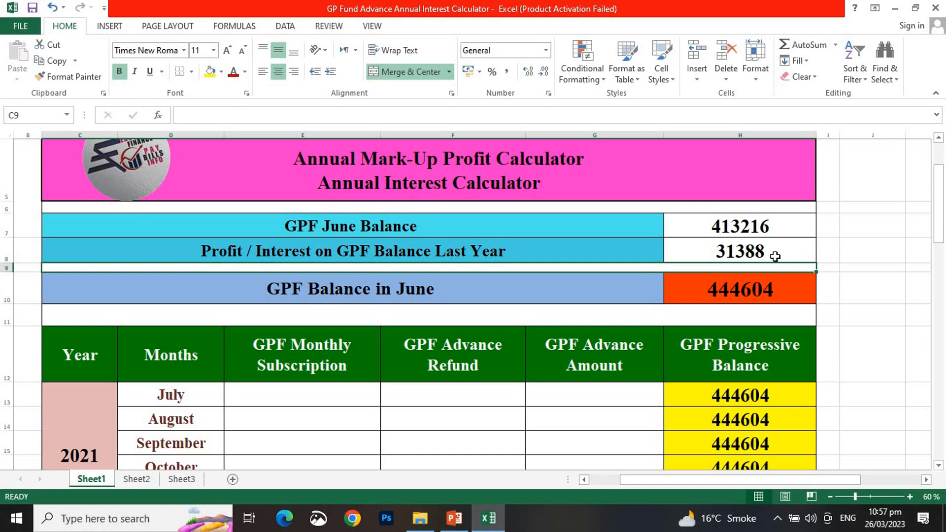
{"action": "scroll", "coordinate": [775, 257], "scroll_direction": "down", "scroll_amount": 3}
{"action": "left_click", "coordinate": [327, 209]}
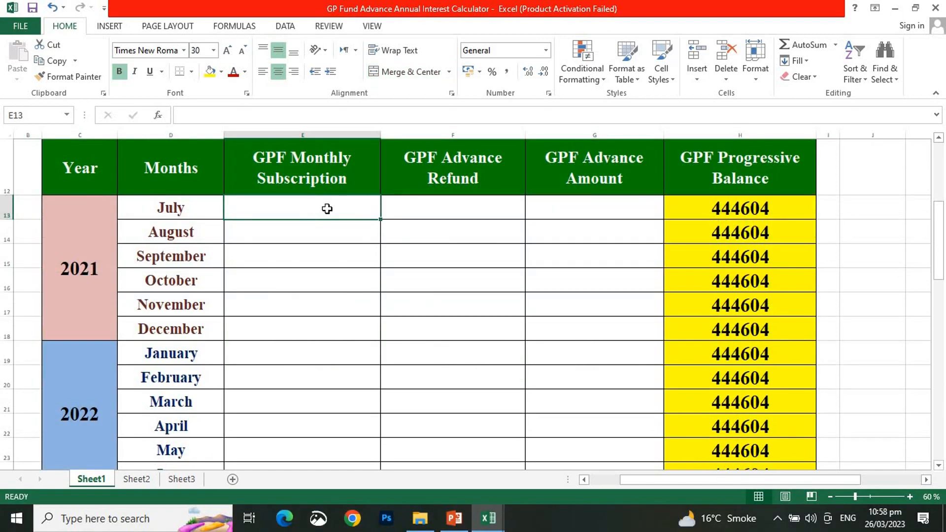
{"action": "type", "text": "2890"}
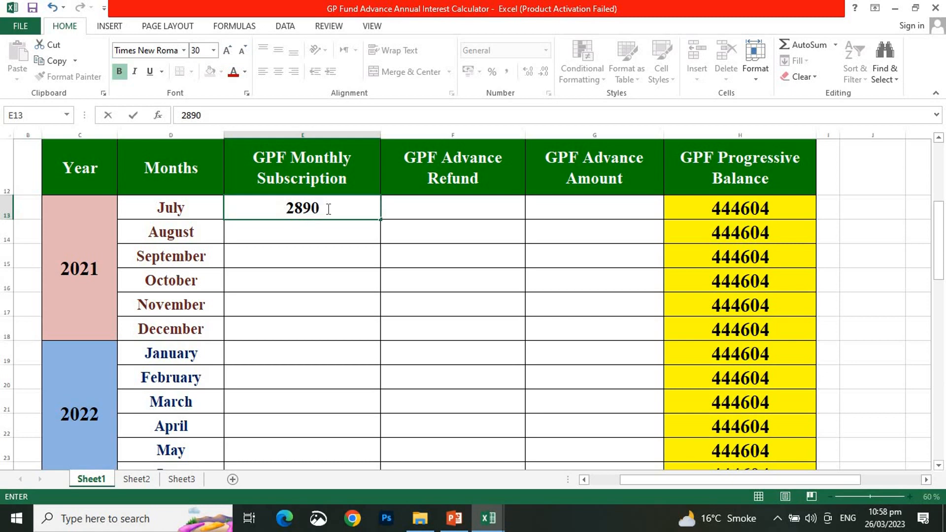
{"action": "key", "text": "Return"}
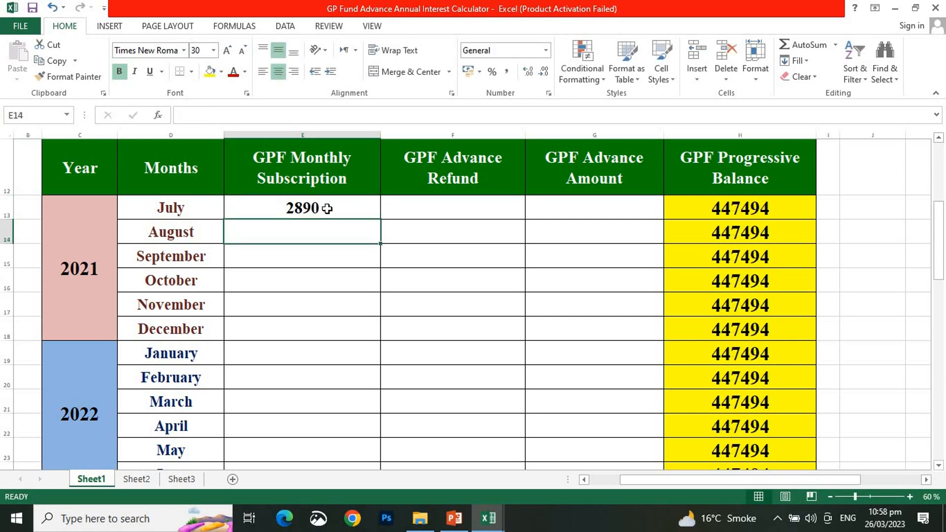
{"action": "type", "text": "2890"}
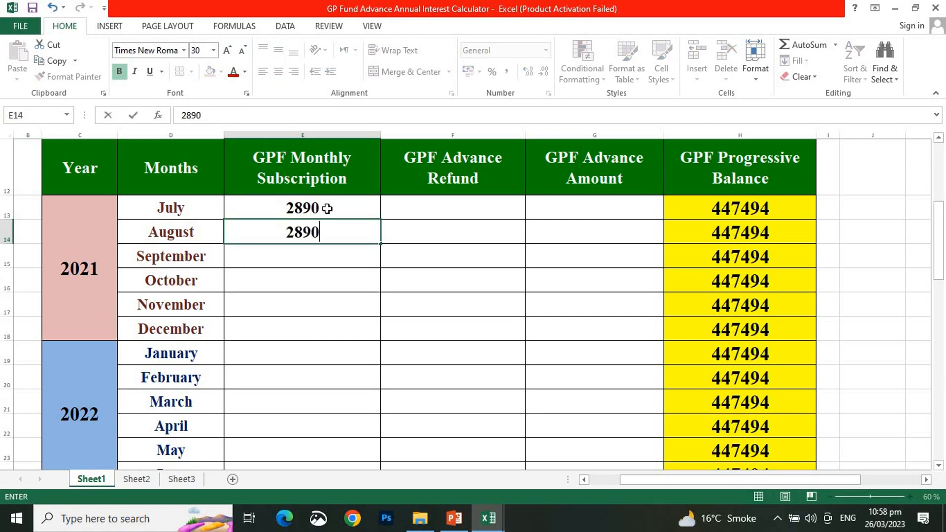
{"action": "key", "text": "Return"}
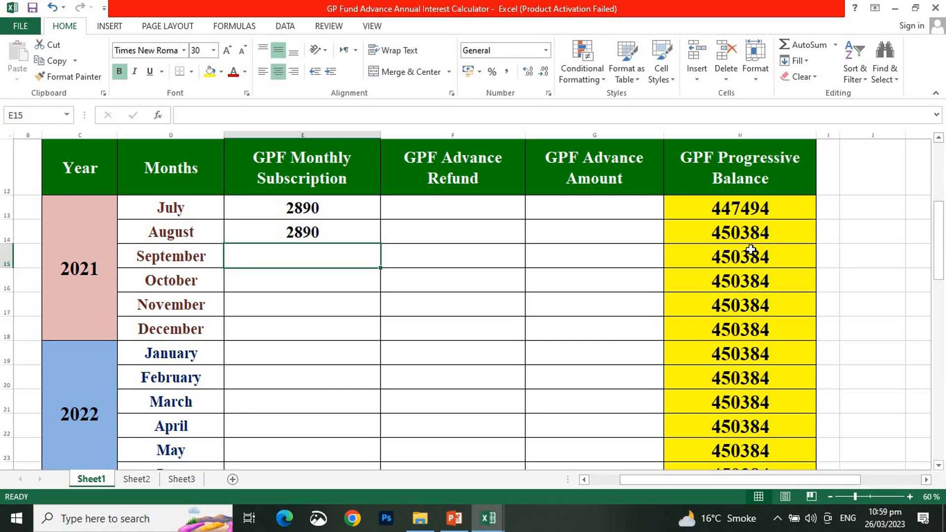
- Enter a GPF advance amount of 360000 and a monthly subscription of 2890 for September 2021
{"action": "key", "text": "Right"}
{"action": "key", "text": "Right"}
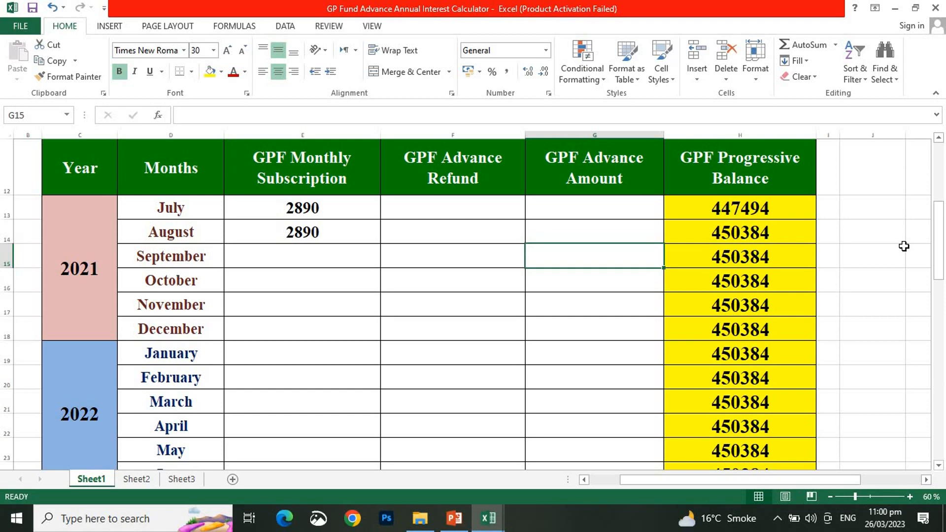
{"action": "type", "text": "360000"}
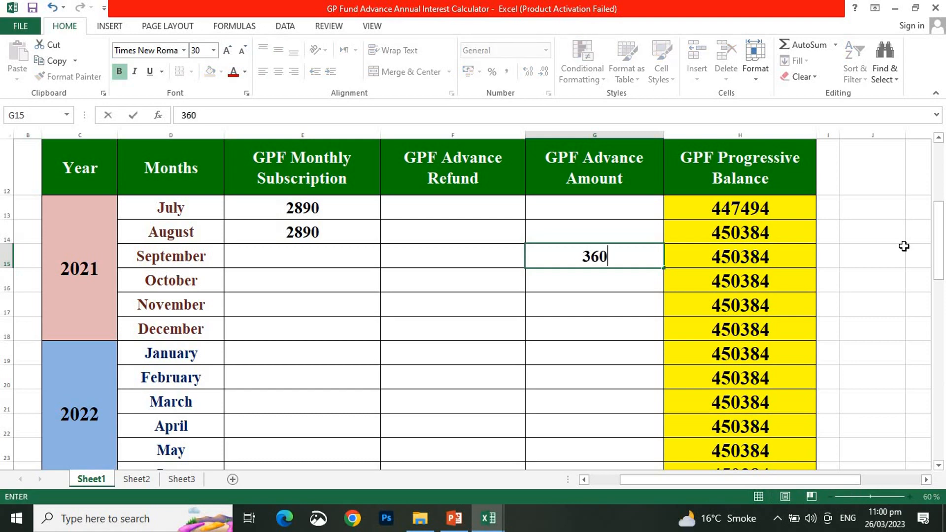
{"action": "key", "text": "Left"}
{"action": "key", "text": "Left"}
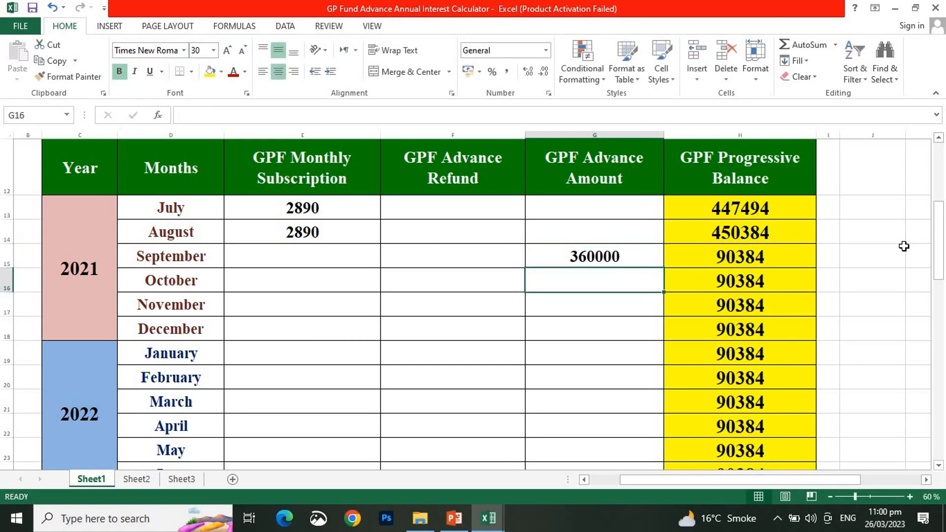
{"action": "type", "text": "2890"}
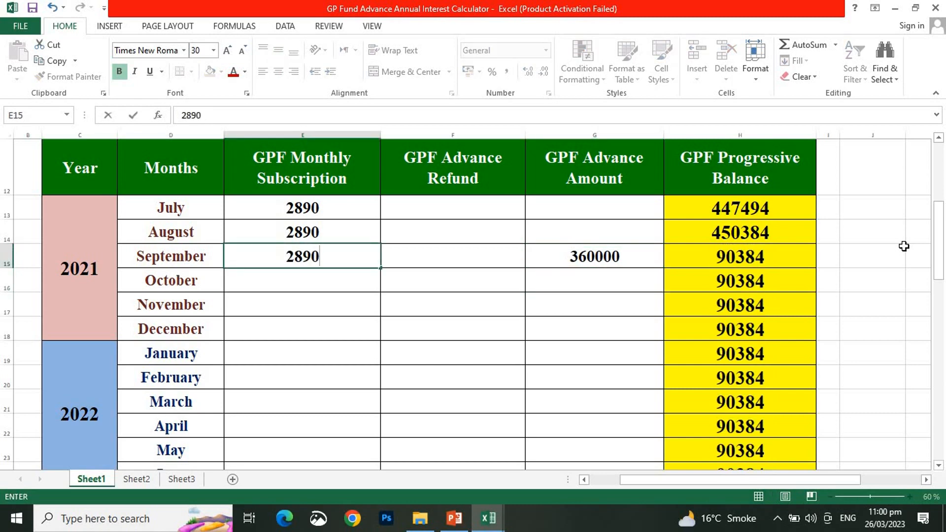
{"action": "key", "text": "Return"}
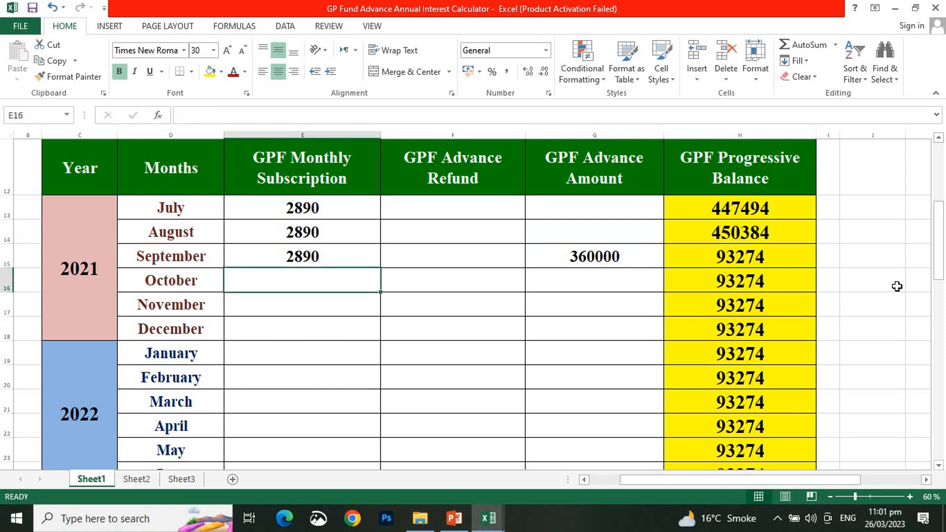
- Enter a monthly subscription of 2890 and an advance refund of 10000 for October and November 2021
{"action": "type", "text": "2890"}
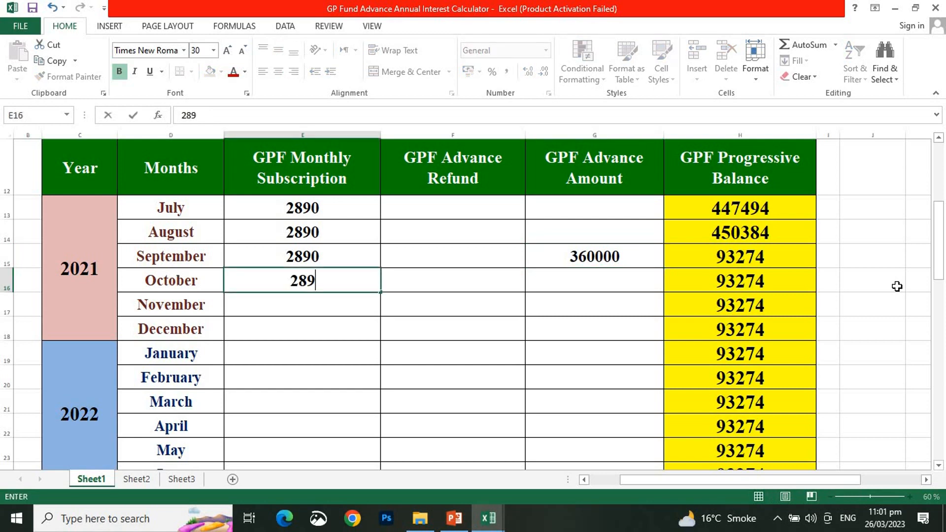
{"action": "key", "text": "Tab"}
{"action": "type", "text": "10000"}
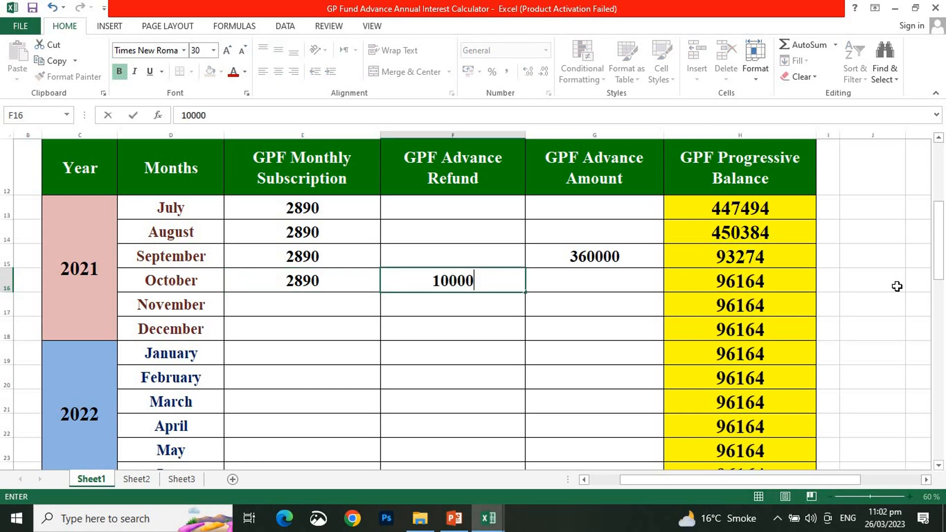
{"action": "key", "text": "Return"}
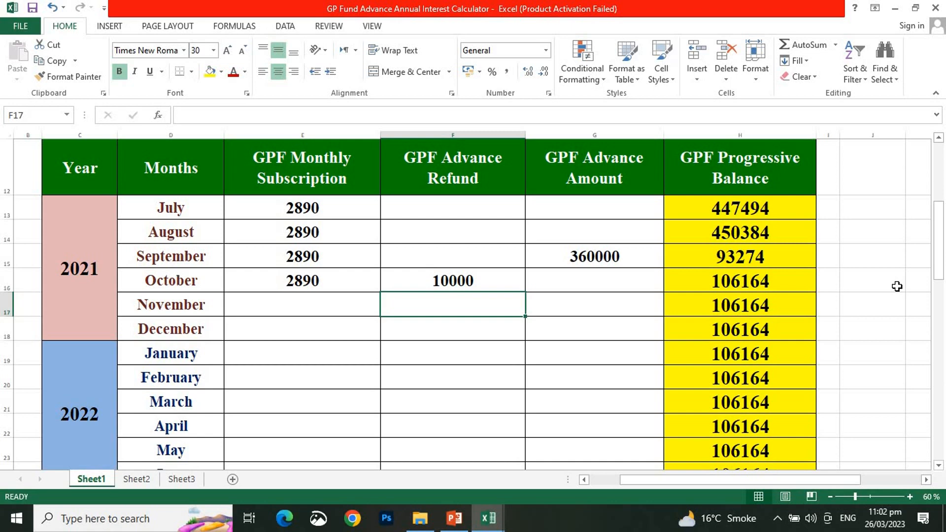
{"action": "key", "text": "Left"}
{"action": "type", "text": "2890"}
{"action": "key", "text": "Tab"}
{"action": "type", "text": "10000"}
{"action": "key", "text": "Return"}
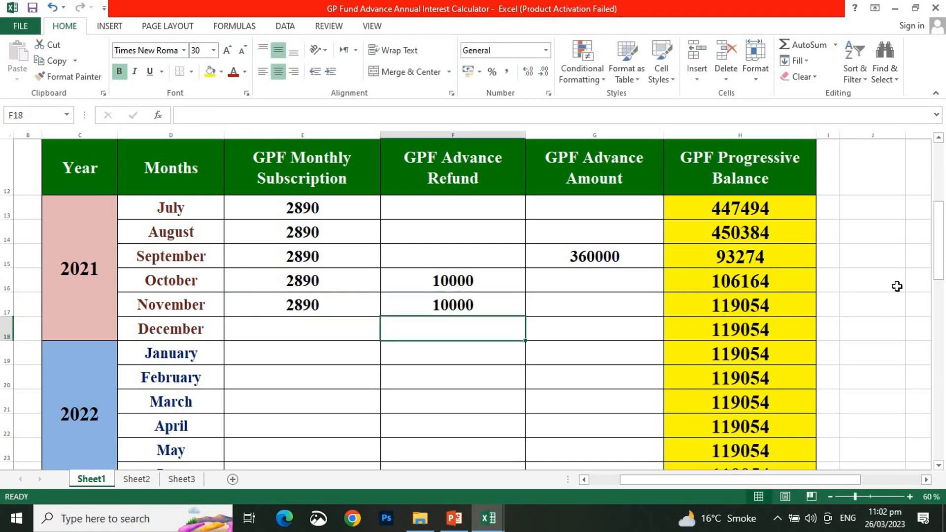
- Enter a monthly subscription of 2890 and an advance refund of 10000 for December 2021 and January 2022
{"action": "key", "text": "Left"}
{"action": "type", "text": "2890"}
{"action": "key", "text": "Tab"}
{"action": "key", "text": "ctrl+d"}
{"action": "key", "text": "Return"}
{"action": "key", "text": "Left"}
{"action": "type", "text": "2890"}
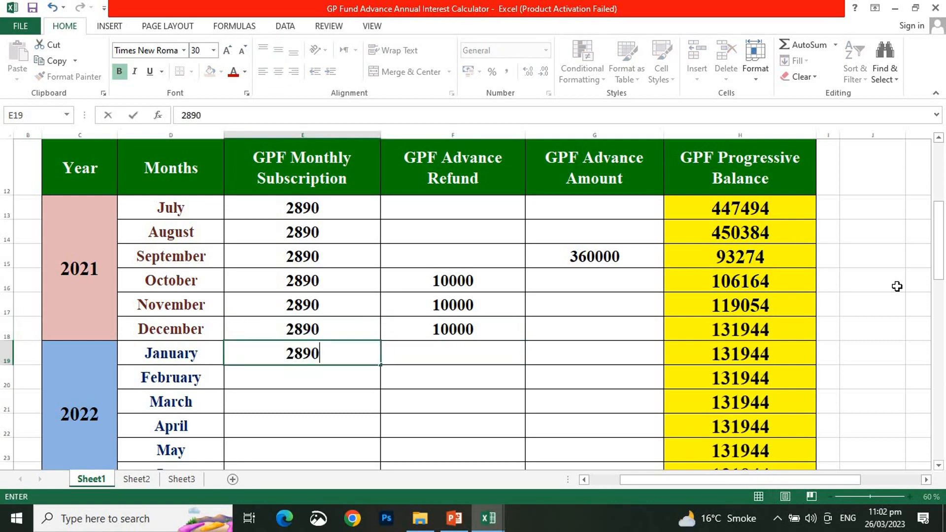
{"action": "key", "text": "Tab"}
{"action": "type", "text": "10000"}
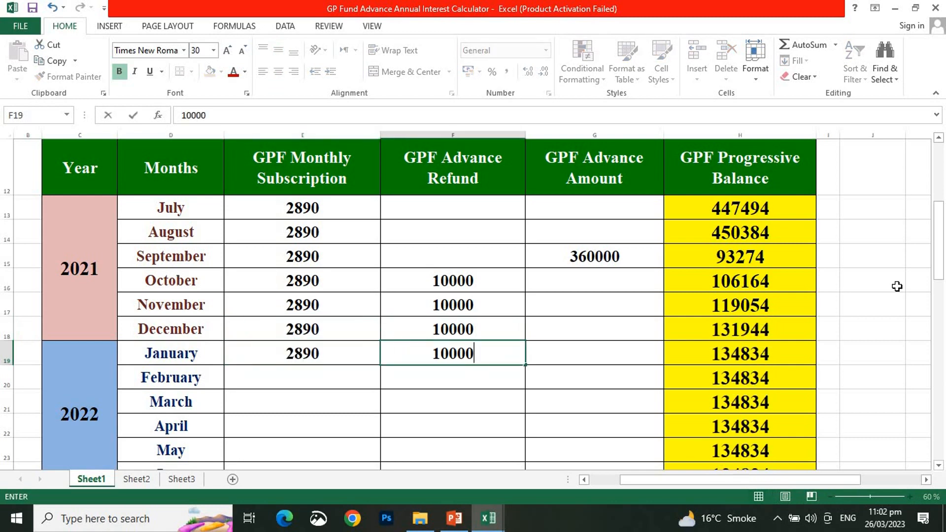
{"action": "key", "text": "Return"}
- Enter a monthly subscription of 2890 and an advance refund of 10000 for February and March 2022
{"action": "key", "text": "Left"}
{"action": "type", "text": "2890"}
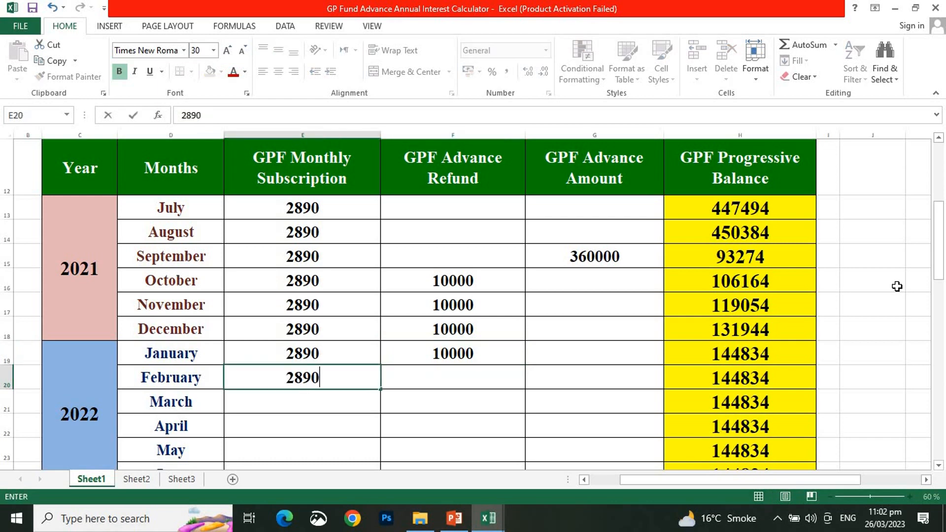
{"action": "key", "text": "Tab"}
{"action": "type", "text": "10000"}
{"action": "key", "text": "ctrl+Return"}
{"action": "key", "text": "Return"}
{"action": "key", "text": "Left"}
{"action": "type", "text": "2890"}
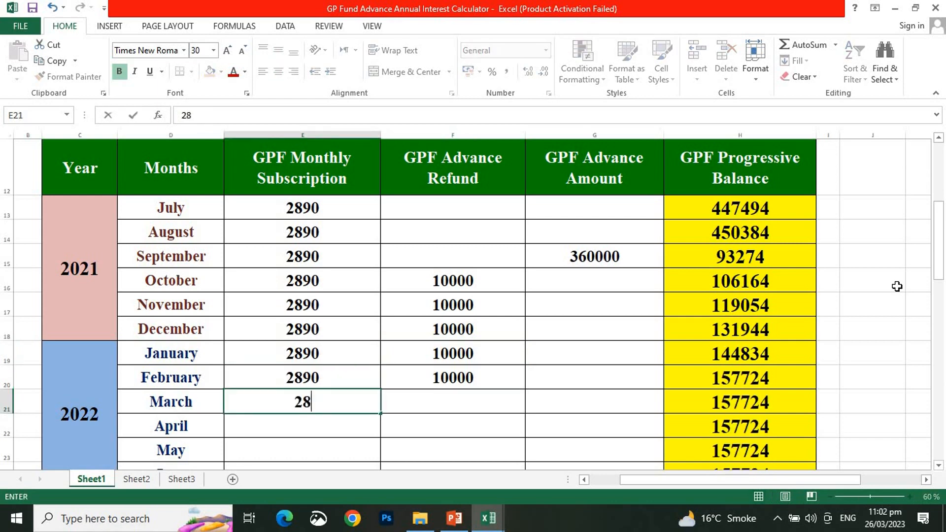
{"action": "key", "text": "Tab"}
{"action": "type", "text": "10000"}
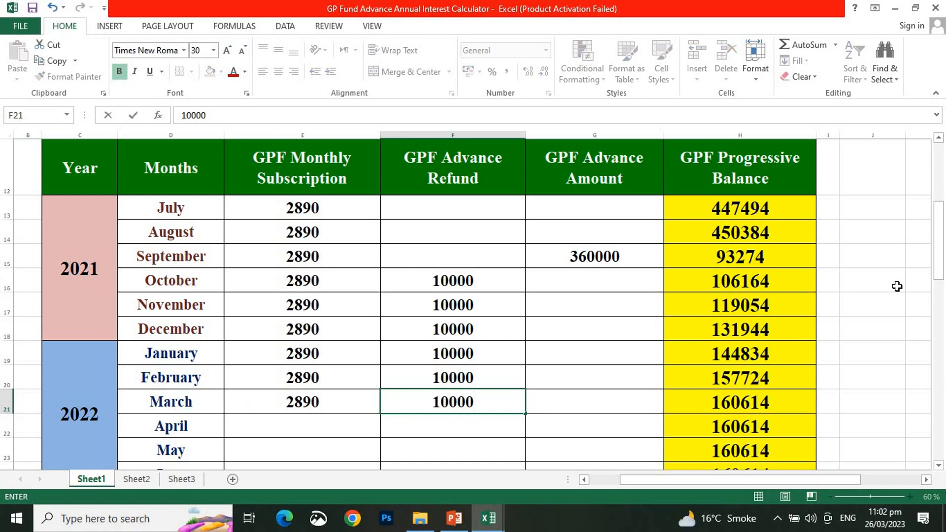
{"action": "key", "text": "Return"}
- Enter a monthly subscription of 2890 and an advance refund of 10000 for April and May 2022
{"action": "key", "text": "Left"}
{"action": "type", "text": "2890"}
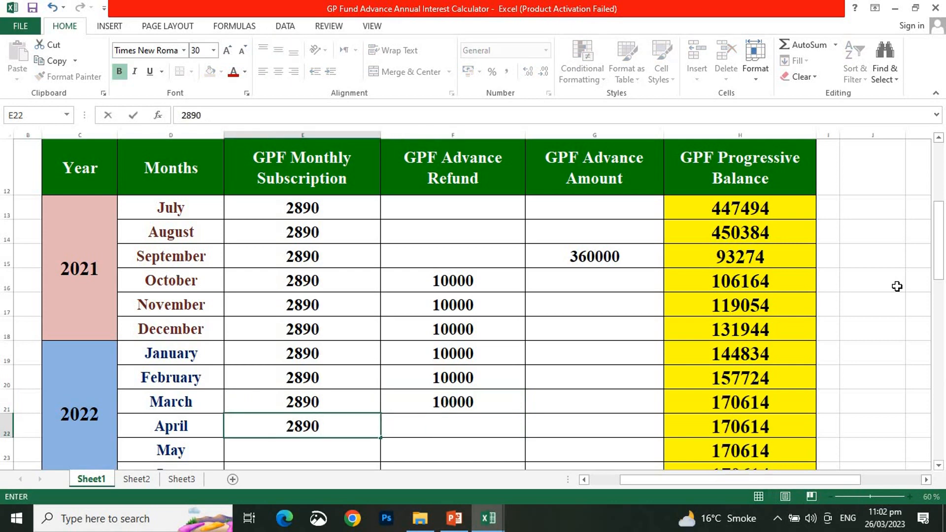
{"action": "key", "text": "Tab"}
{"action": "type", "text": "10000"}
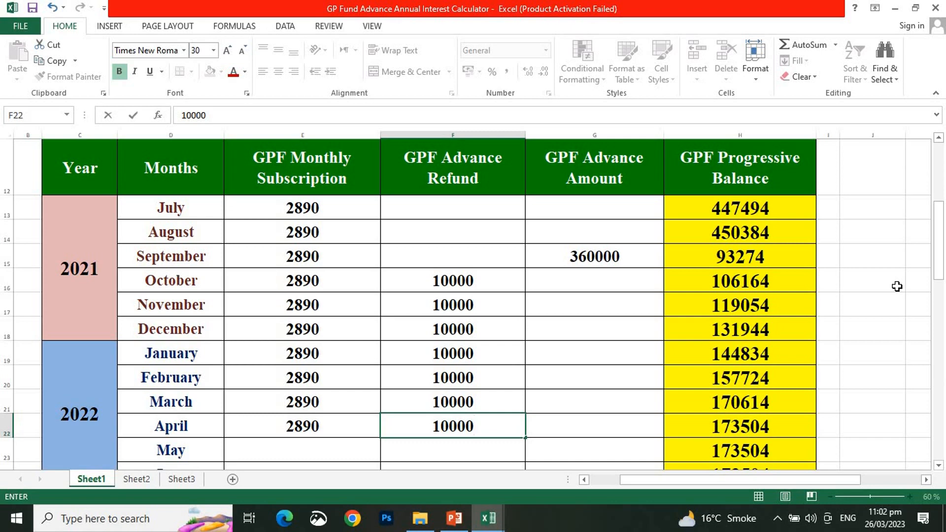
{"action": "key", "text": "Return"}
{"action": "type", "text": "2890"}
{"action": "key", "text": "Tab"}
{"action": "type", "text": "10000"}
{"action": "key", "text": "Return"}
- Enter a monthly subscription of 2890 and an advance refund of 10000 for June 2022
{"action": "type", "text": "2890"}
{"action": "key", "text": "ctrl+Return"}
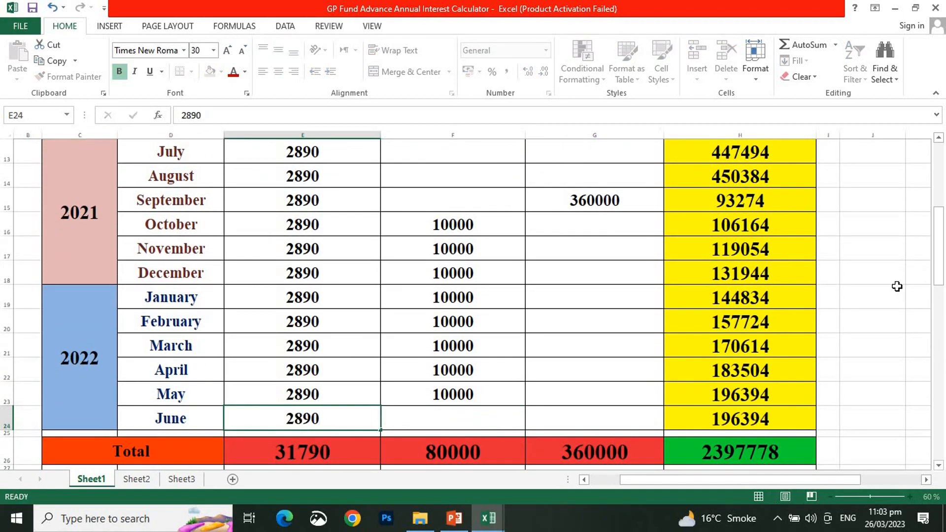
{"action": "key", "text": "Tab"}
{"action": "type", "text": "10000"}
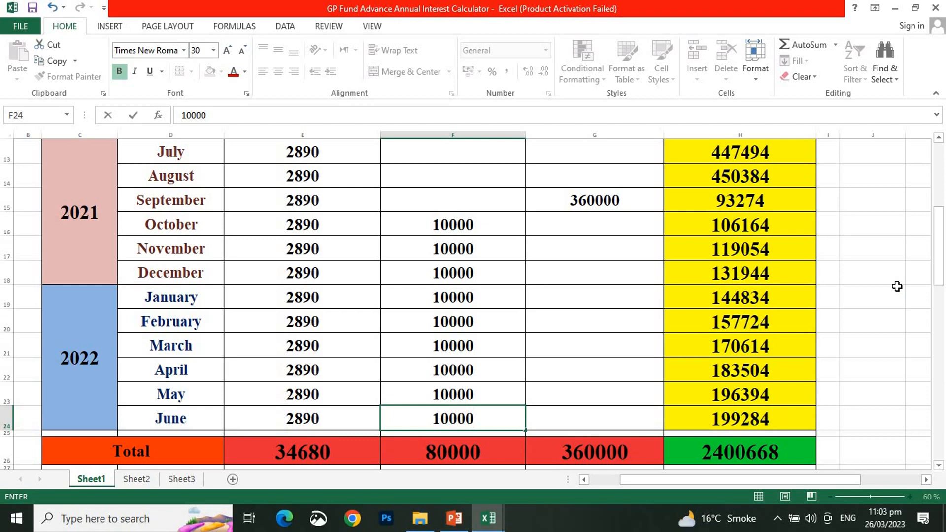
{"action": "key", "text": "Tab"}
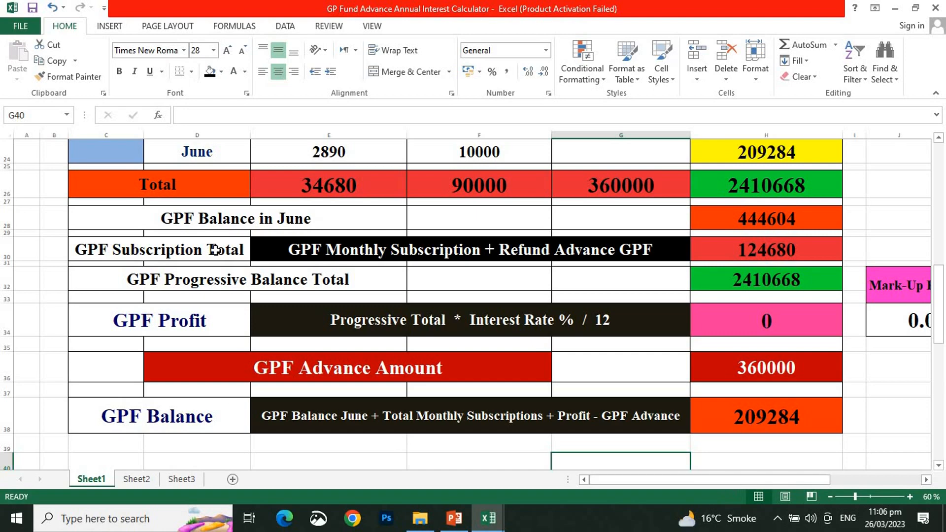
- Set the Mark-Up Profit Rate beside the GPF Profit row to 12.40%
{"action": "left_click_drag", "start_coordinate": [940, 323], "coordinate": [940, 210]}
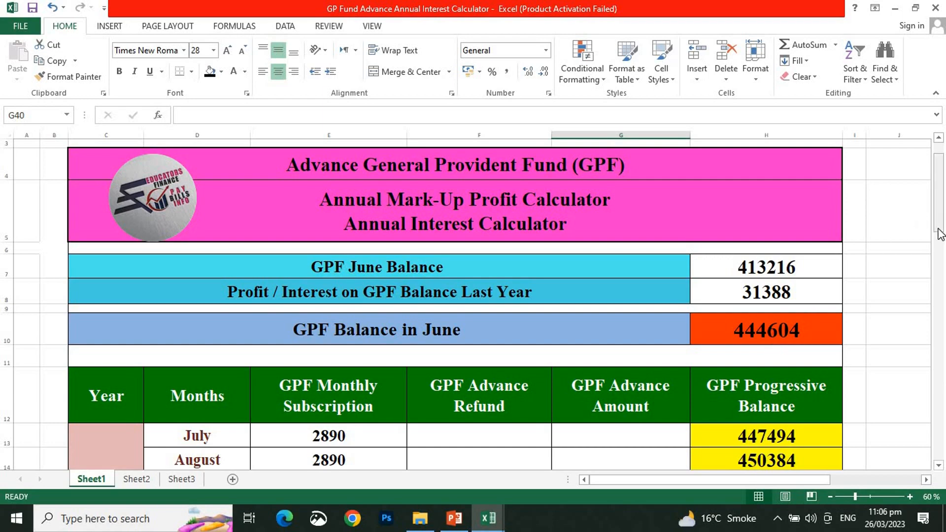
{"action": "scroll", "coordinate": [902, 221], "scroll_direction": "down", "scroll_amount": 7}
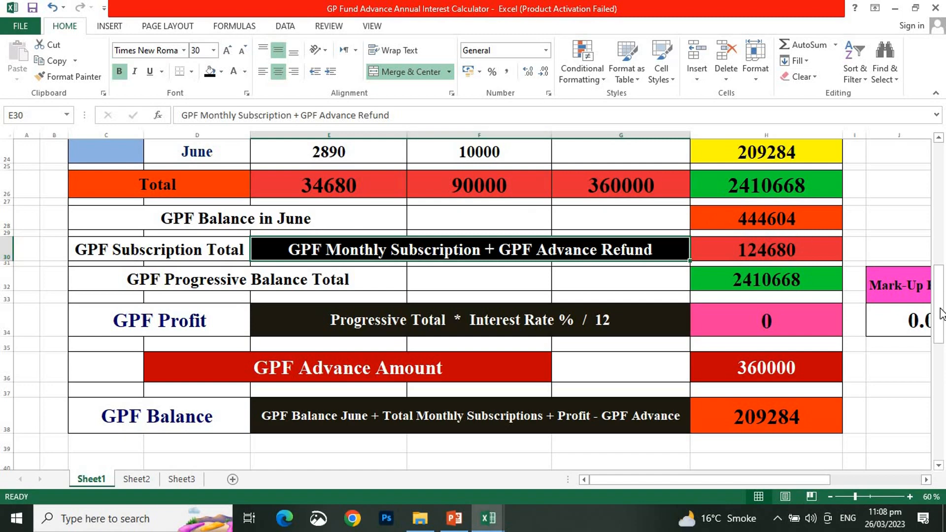
{"action": "scroll", "coordinate": [739, 226], "scroll_direction": "up", "scroll_amount": 6}
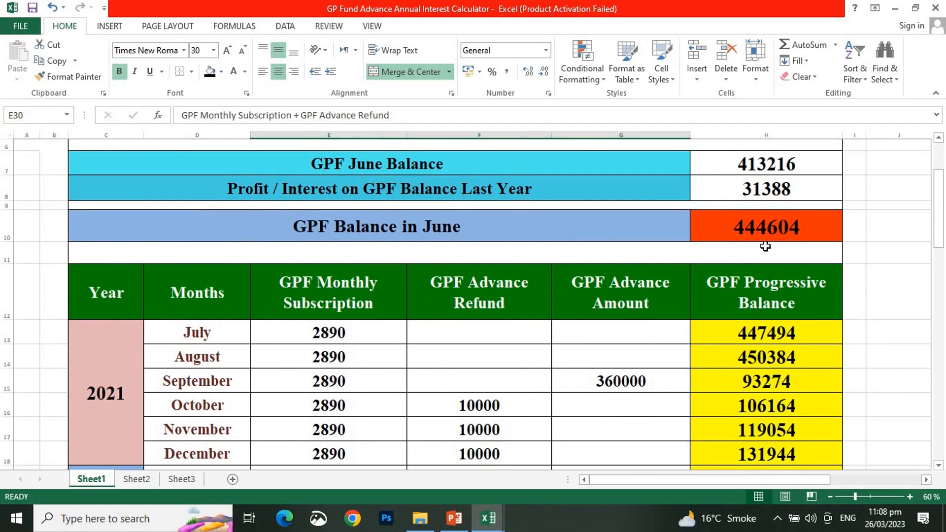
{"action": "left_click_drag", "start_coordinate": [943, 244], "coordinate": [943, 345]}
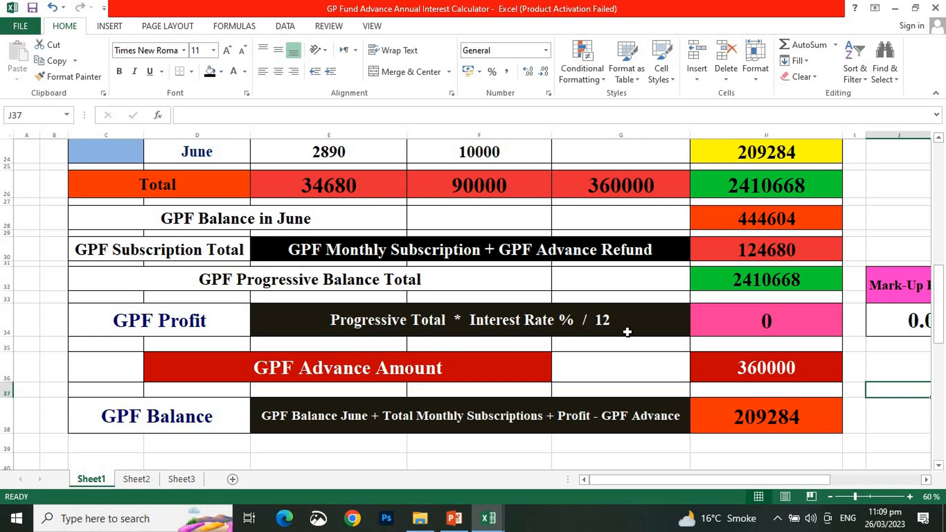
{"action": "left_click", "coordinate": [894, 320]}
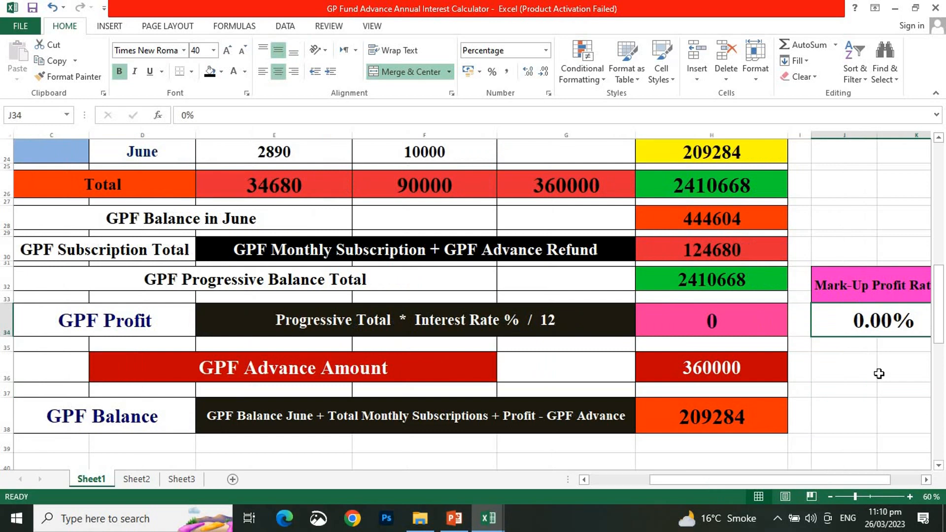
{"action": "double_click", "coordinate": [890, 322]}
{"action": "key", "text": "BackSpace"}
{"action": "key", "text": "BackSpace"}
{"action": "type", "text": "12.40"}
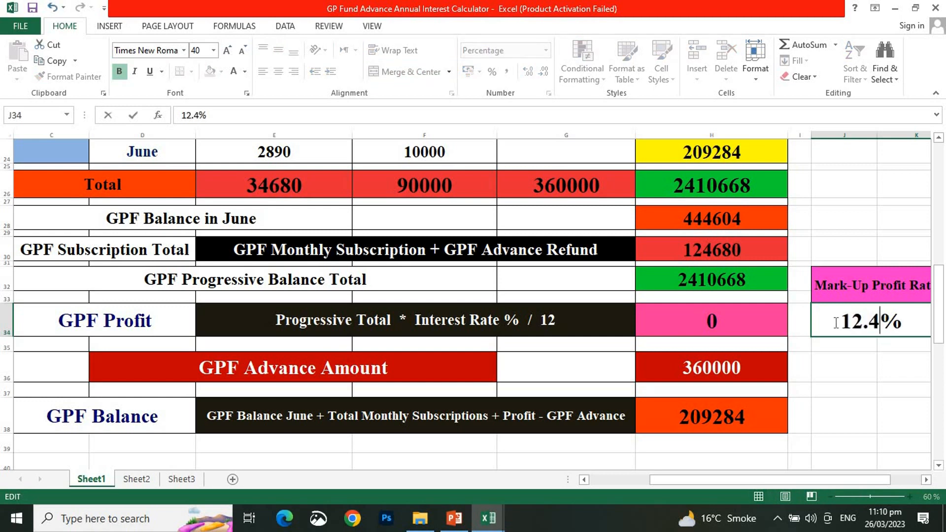
{"action": "key", "text": "Return"}
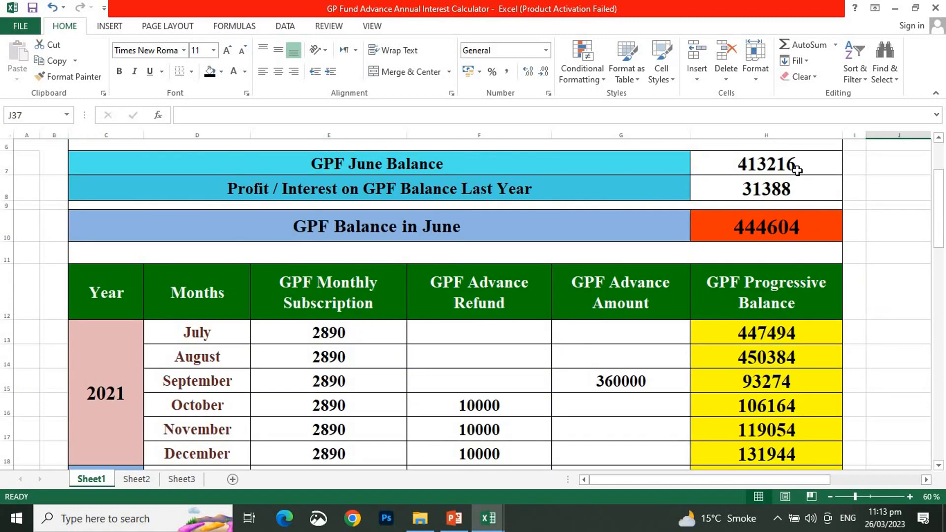
- In the Current GPF Balance Check table, enter a monthly subscription of 2890 and an advance refund of 10000 for July 2022
{"action": "left_click_drag", "start_coordinate": [941, 335], "coordinate": [941, 239]}
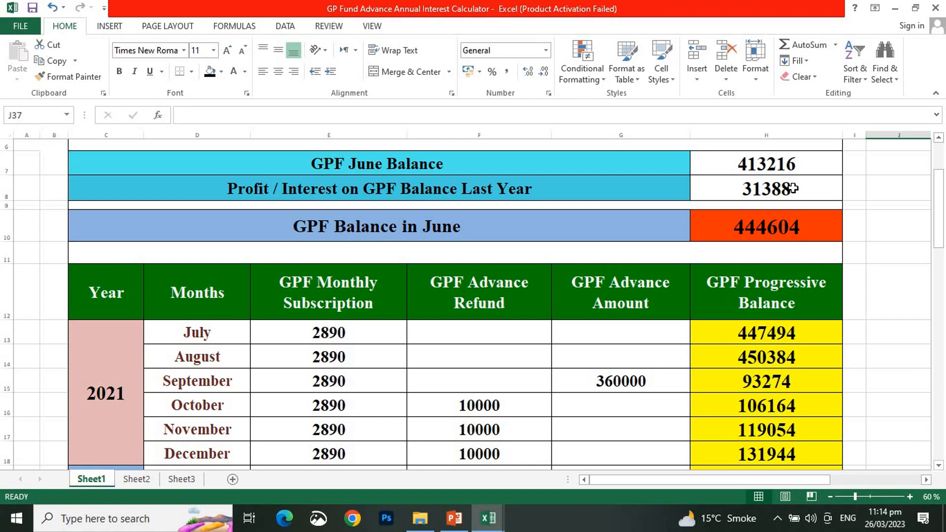
{"action": "scroll", "coordinate": [941, 207], "scroll_direction": "down", "scroll_amount": 2}
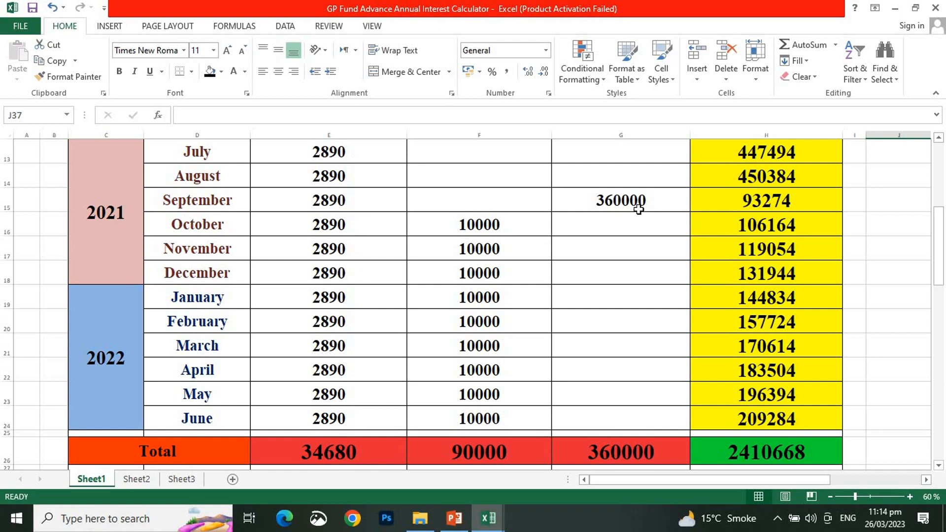
{"action": "scroll", "coordinate": [611, 291], "scroll_direction": "up", "scroll_amount": 1}
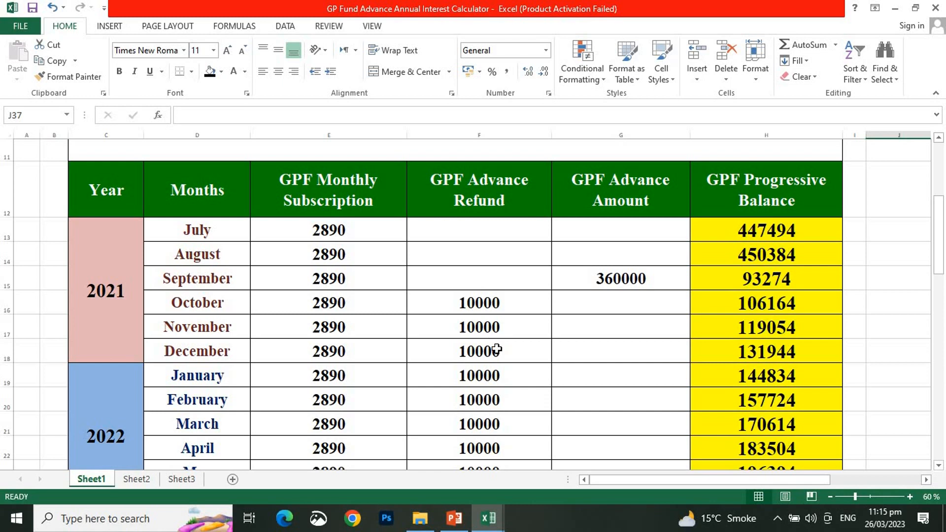
{"action": "left_click_drag", "start_coordinate": [939, 249], "coordinate": [944, 409]}
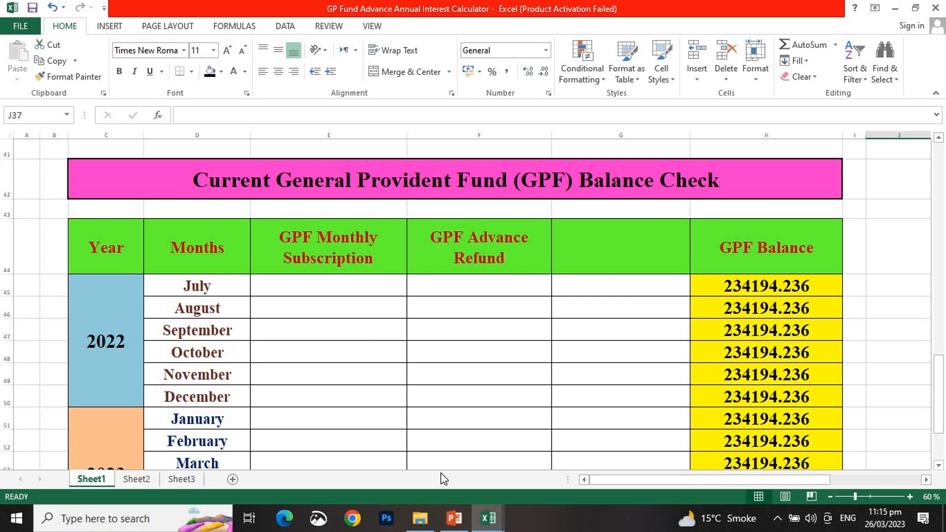
{"action": "left_click", "coordinate": [352, 291]}
{"action": "type", "text": "2890"}
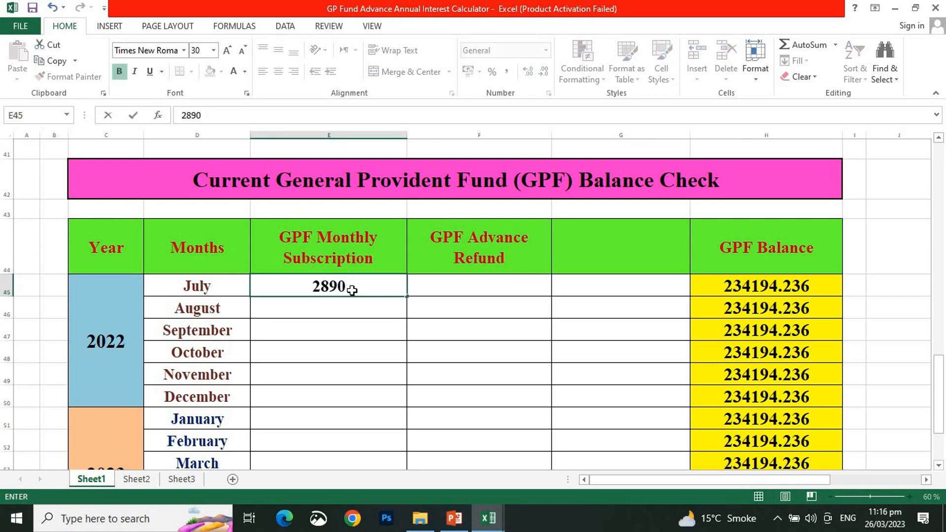
{"action": "key", "text": "Tab"}
{"action": "type", "text": "10000"}
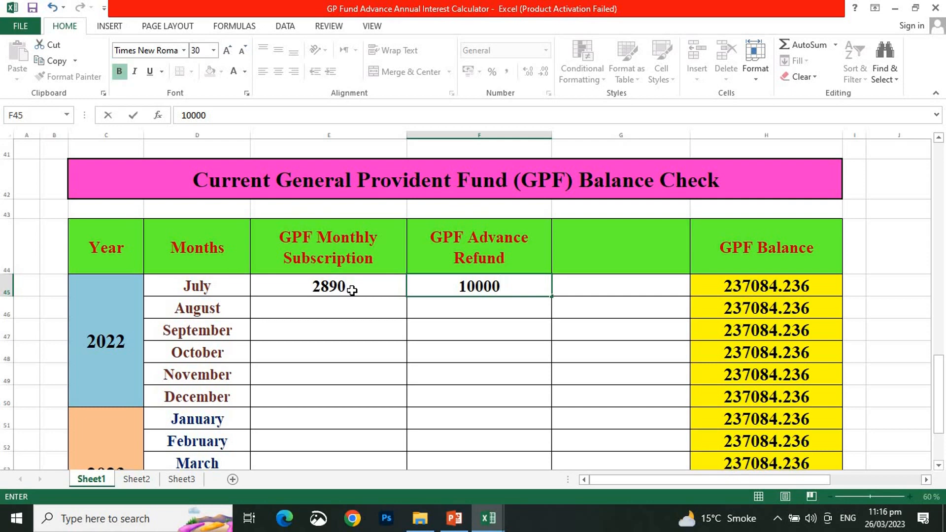
{"action": "key", "text": "Return"}
- Enter a monthly subscription of 2890 and an advance refund of 10000 for August and September 2022 in the balance check table
{"action": "type", "text": "2890"}
{"action": "key", "text": "Tab"}
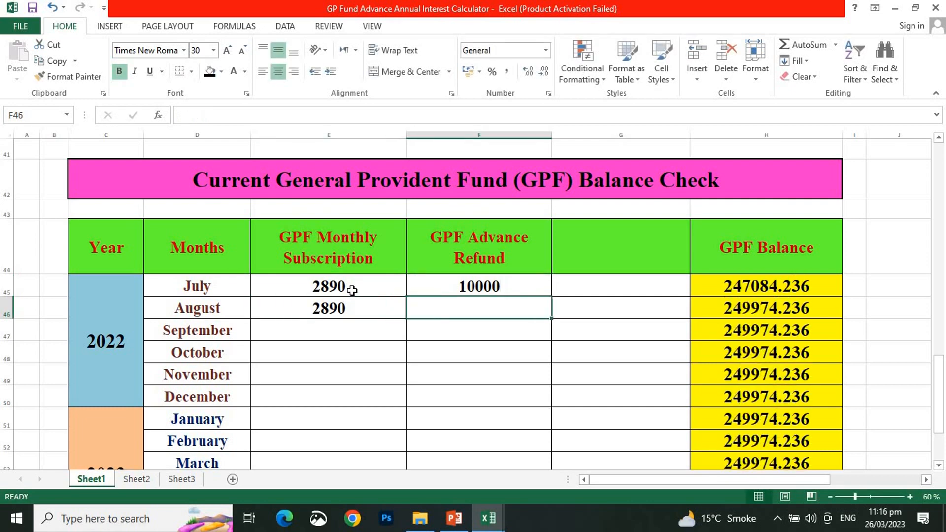
{"action": "type", "text": "10000"}
{"action": "key", "text": "Return"}
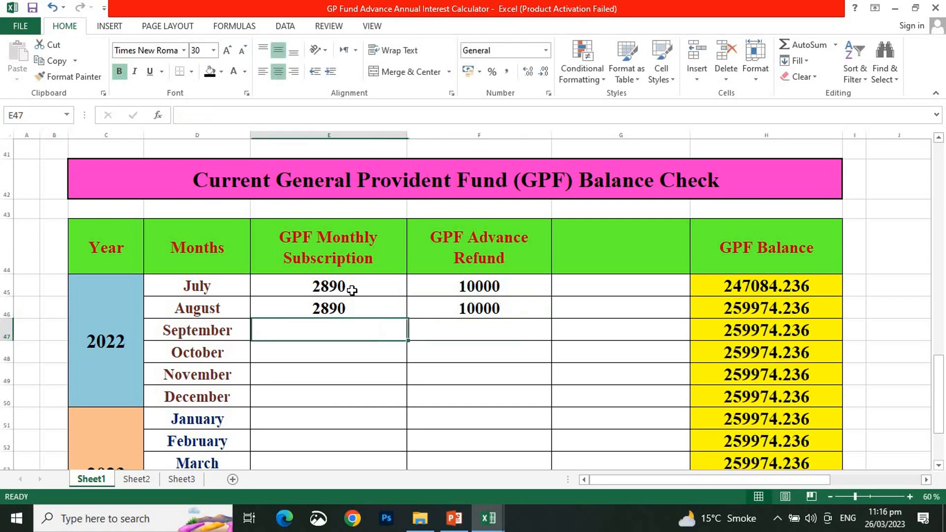
{"action": "type", "text": "2890"}
{"action": "key", "text": "Tab"}
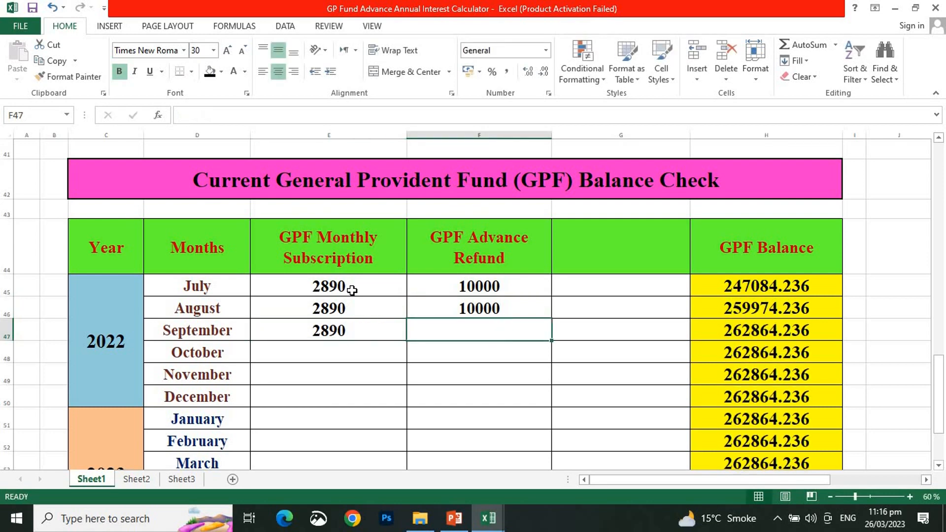
{"action": "type", "text": "10000"}
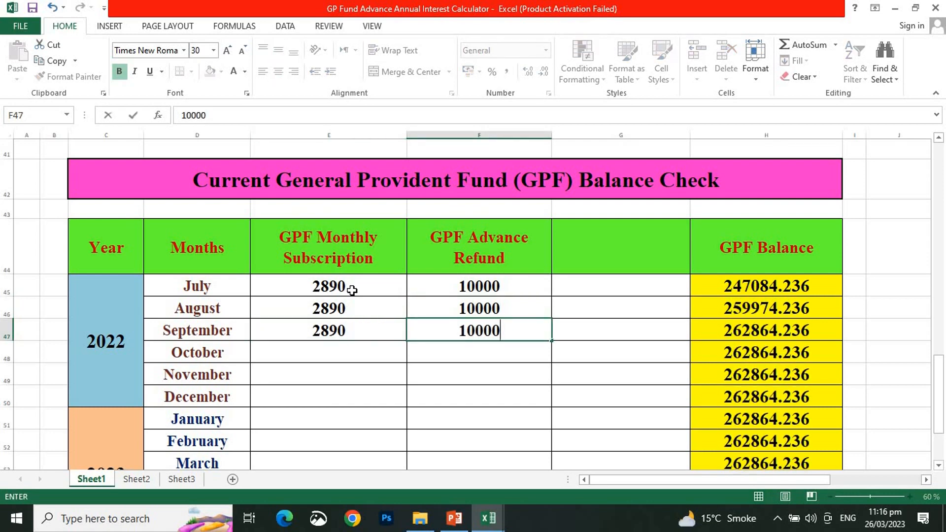
{"action": "key", "text": "Return"}
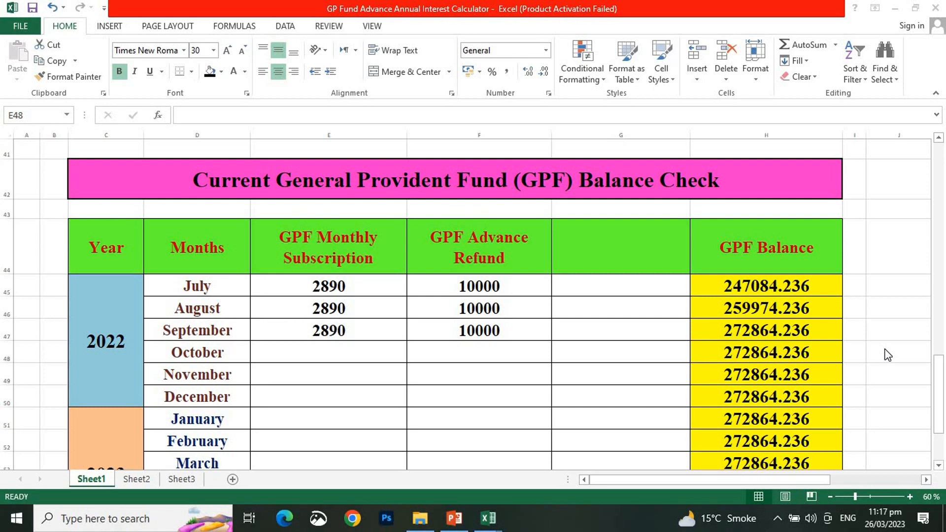
- Enter a monthly subscription of 4290 and an advance refund of 10000 for October and November 2022 in the balance check table
{"action": "left_click", "coordinate": [354, 354]}
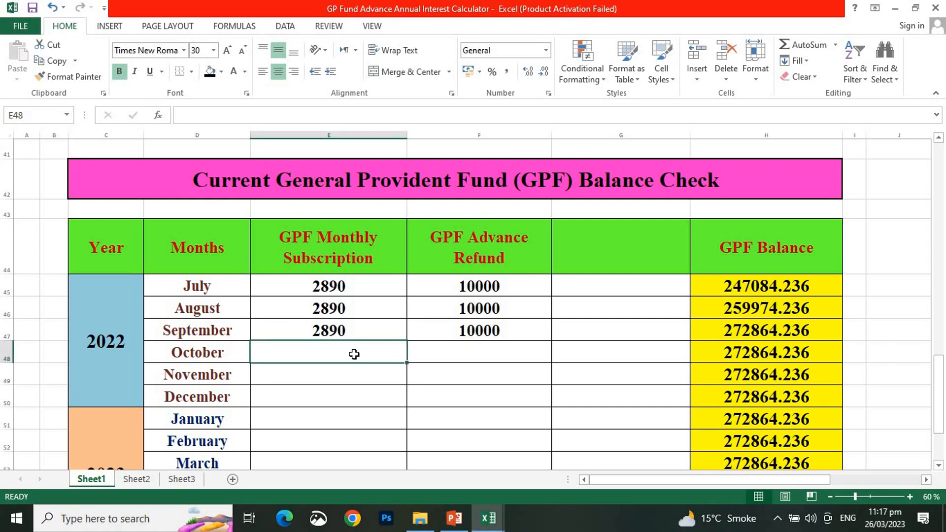
{"action": "type", "text": "4290"}
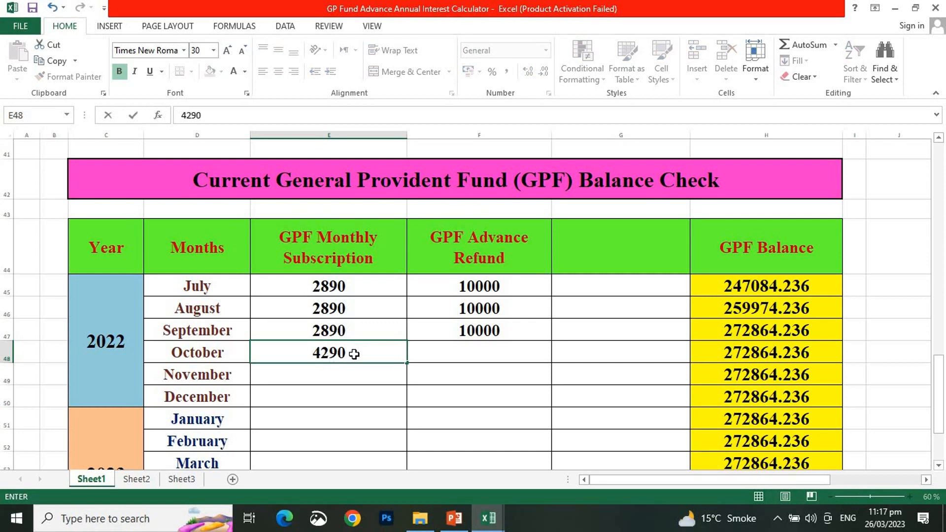
{"action": "key", "text": "Right"}
{"action": "type", "text": "10000"}
{"action": "key", "text": "Return"}
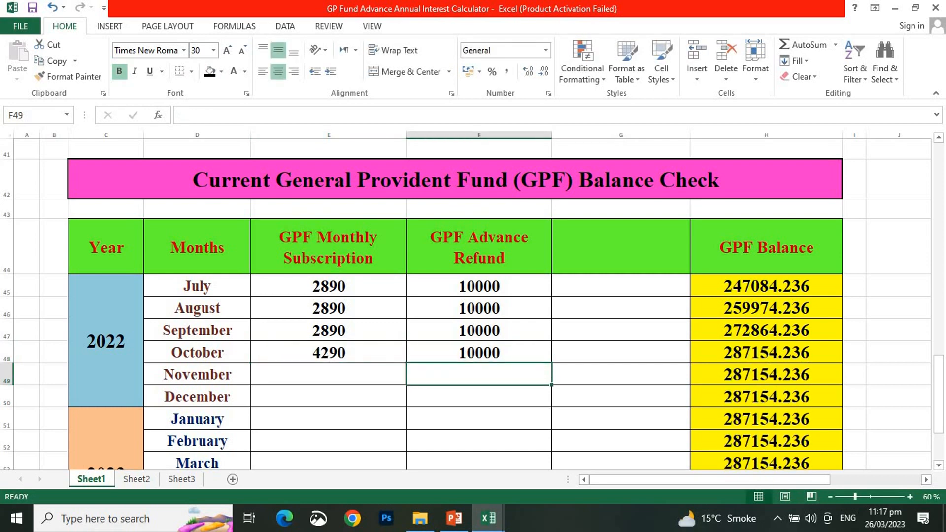
{"action": "key", "text": "Left"}
{"action": "type", "text": "4290"}
{"action": "key", "text": "Right"}
{"action": "type", "text": "10000"}
{"action": "key", "text": "Return"}
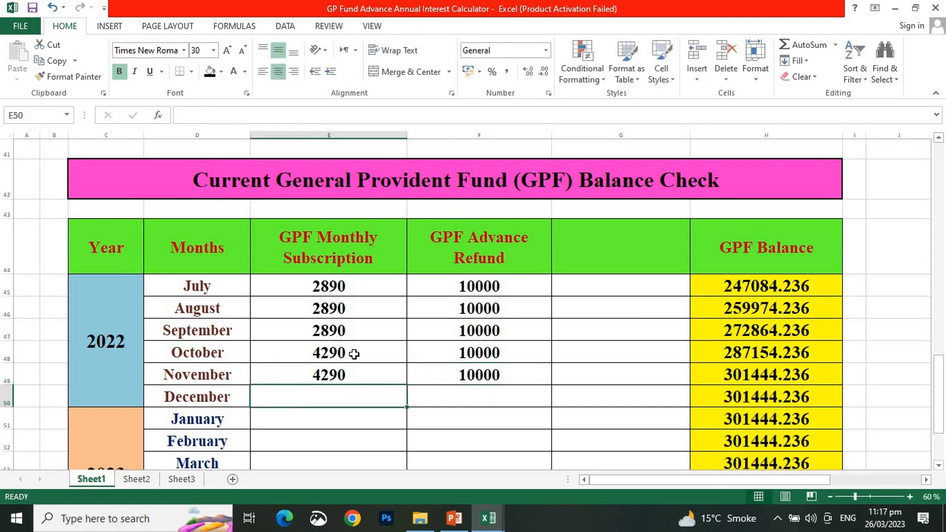
- Enter a monthly subscription of 4290 and an advance refund of 10000 for December 2022
{"action": "type", "text": "4290"}
{"action": "key", "text": "Right"}
{"action": "type", "text": "10000"}
{"action": "key", "text": "BackSpace"}
{"action": "type", "text": "0"}
{"action": "key", "text": "Return"}
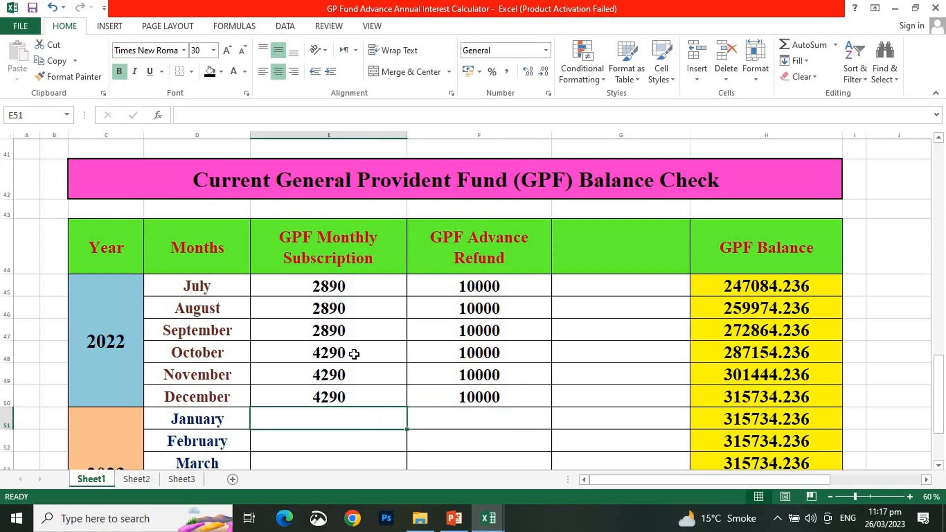
- Enter a monthly subscription of 4290 and an advance refund of 10000 for January and February 2023
{"action": "type", "text": "4290"}
{"action": "key", "text": "Right"}
{"action": "type", "text": "10000"}
{"action": "key", "text": "Return"}
{"action": "key", "text": "Left"}
{"action": "type", "text": "4290"}
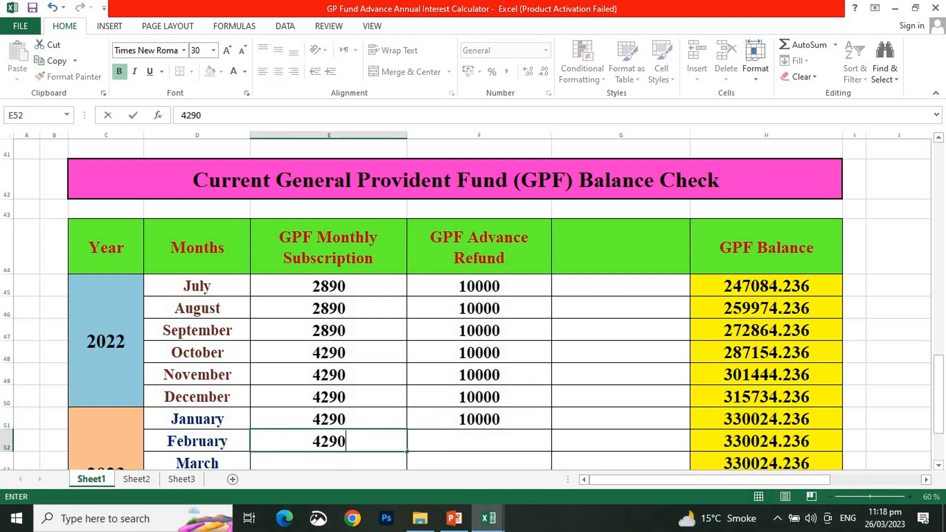
{"action": "key", "text": "Right"}
{"action": "type", "text": "10000"}
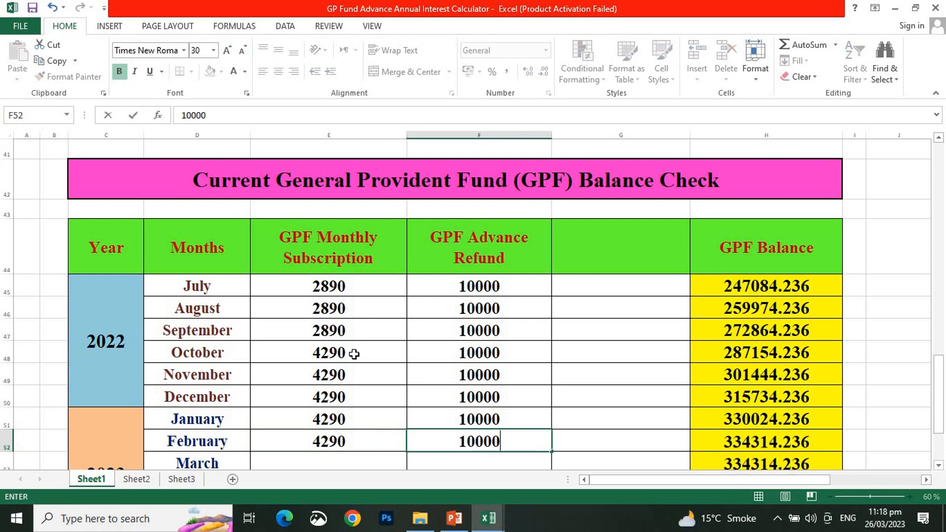
{"action": "key", "text": "Return"}
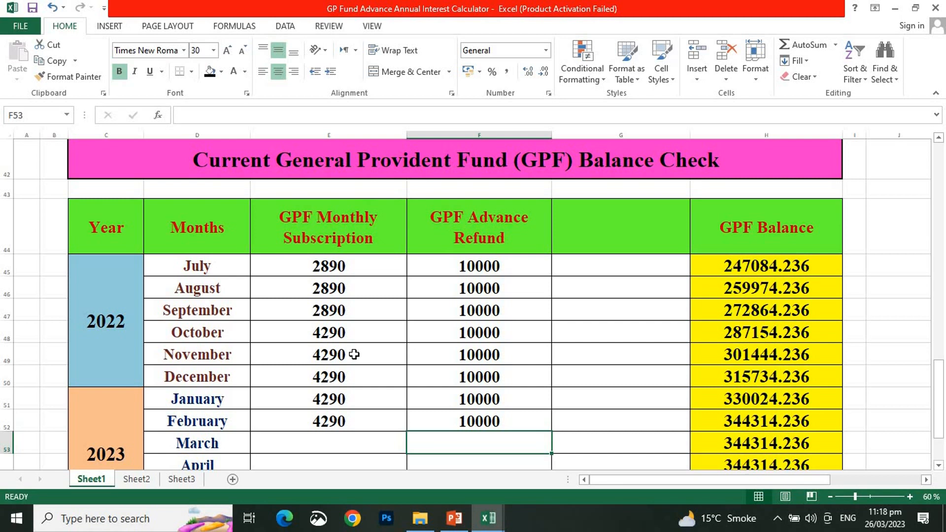